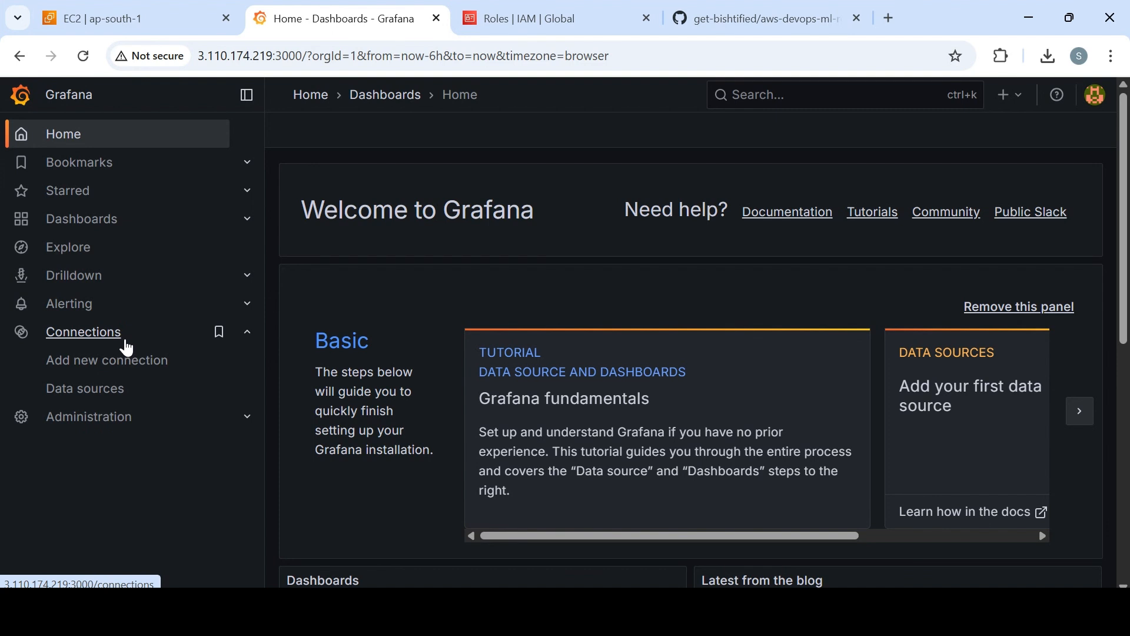
Open the page for adding a new connection and search its plugins for "cloud".
left_click(247, 333)
left_click(246, 334)
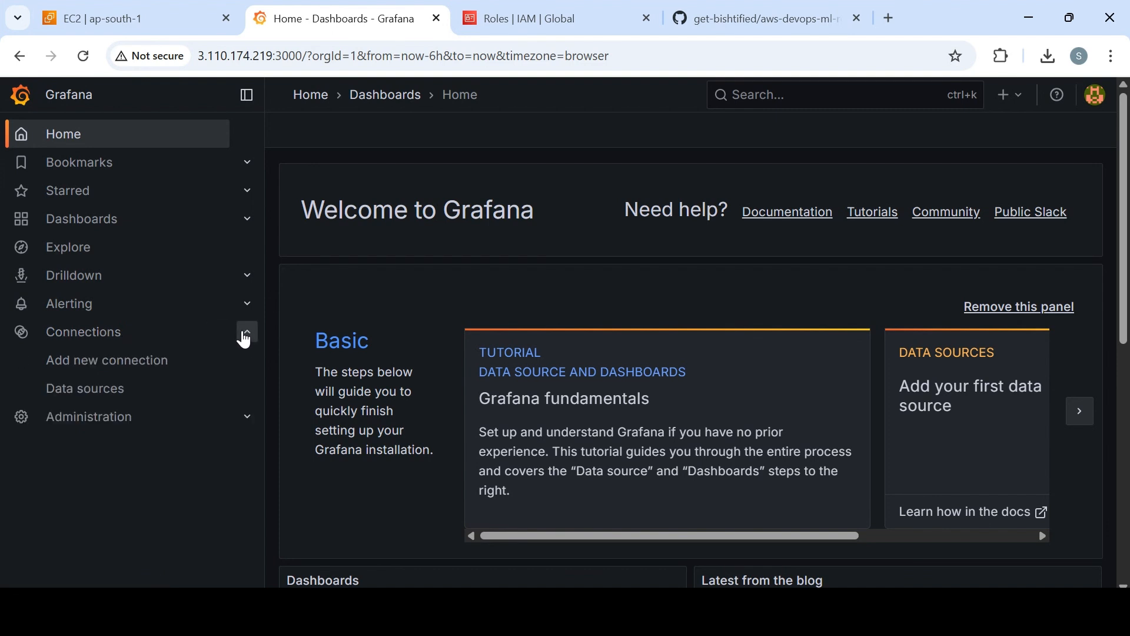
left_click(108, 361)
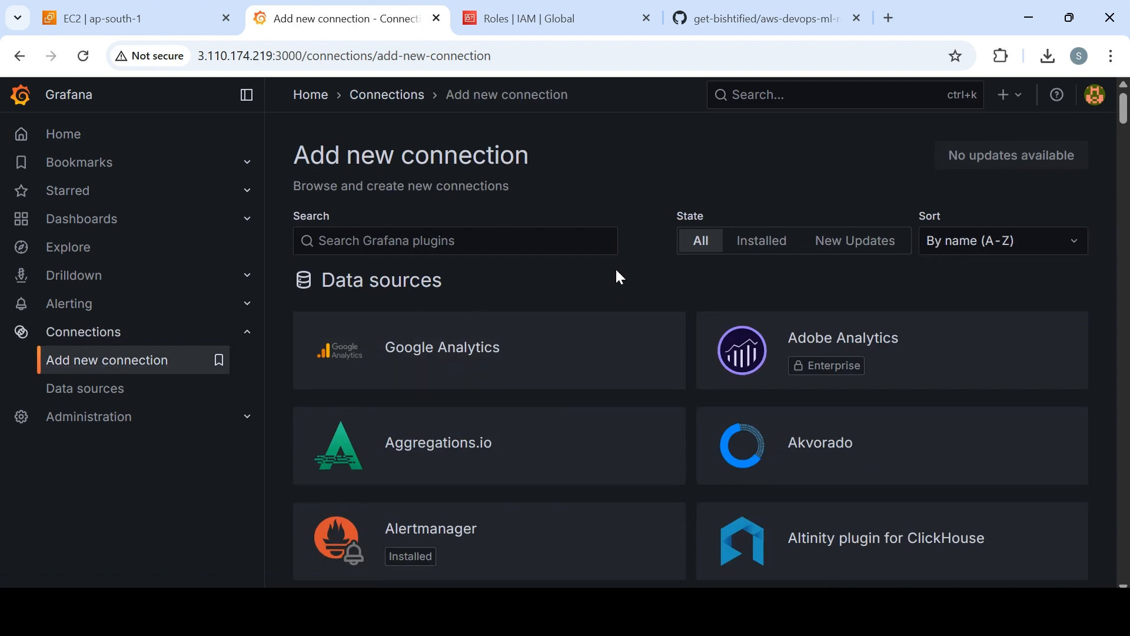
left_click(501, 241)
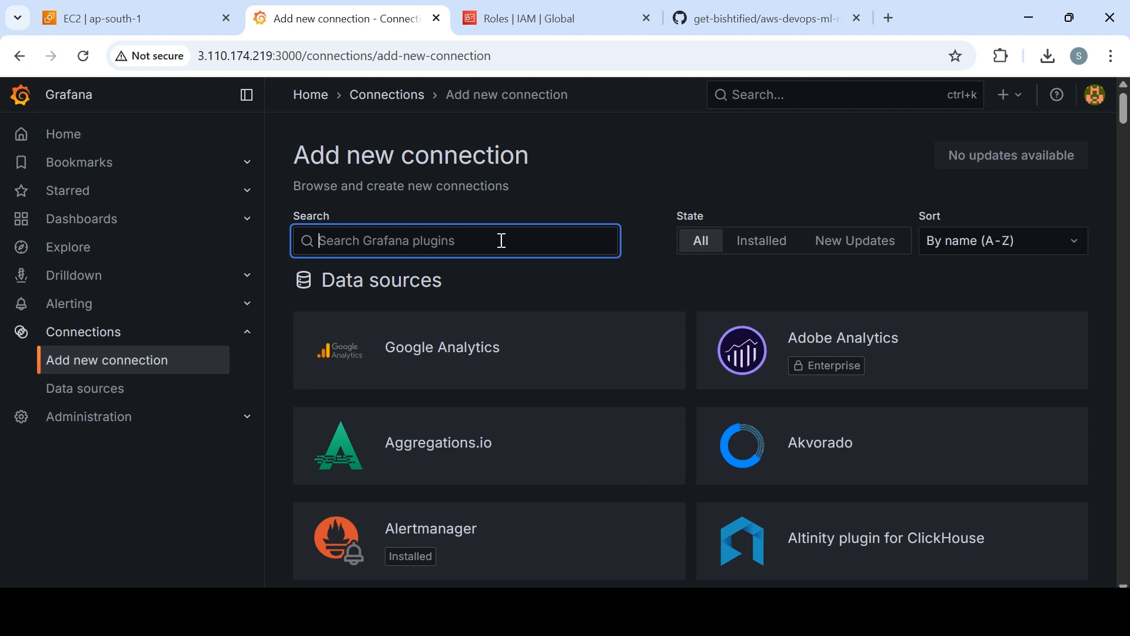
type("clou")
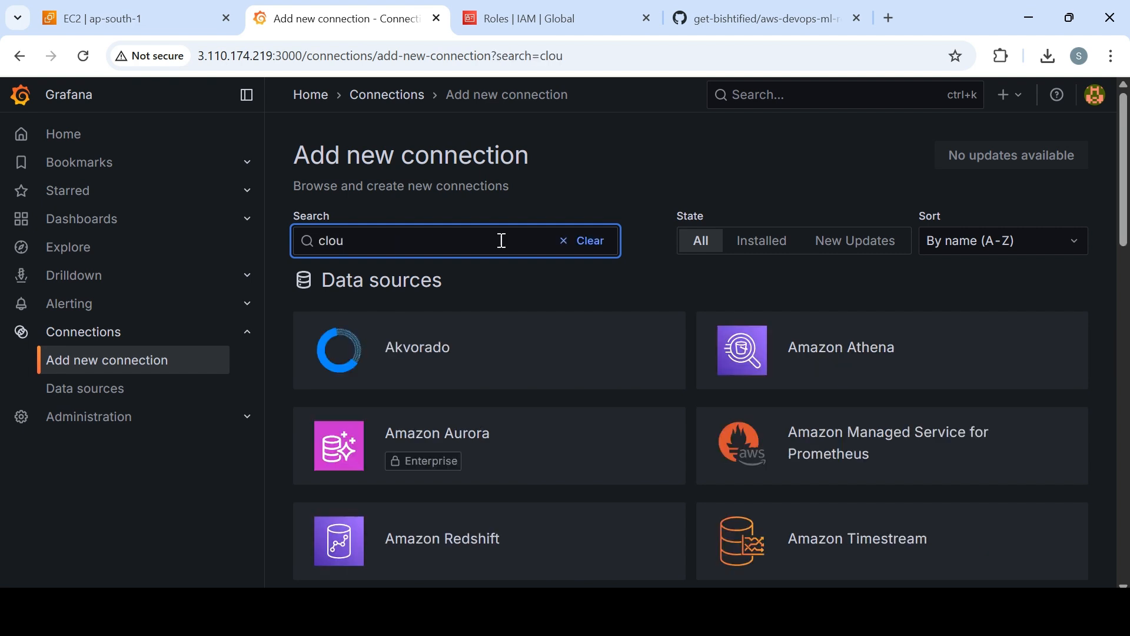
type("d")
Search the connection plugins for "prometheus" and view the details of Prometheus AlertManager Datasource.
key("BackSpace")
key("BackSpace")
key("BackSpace")
key("BackSpace")
key("BackSpace")
type("prometh")
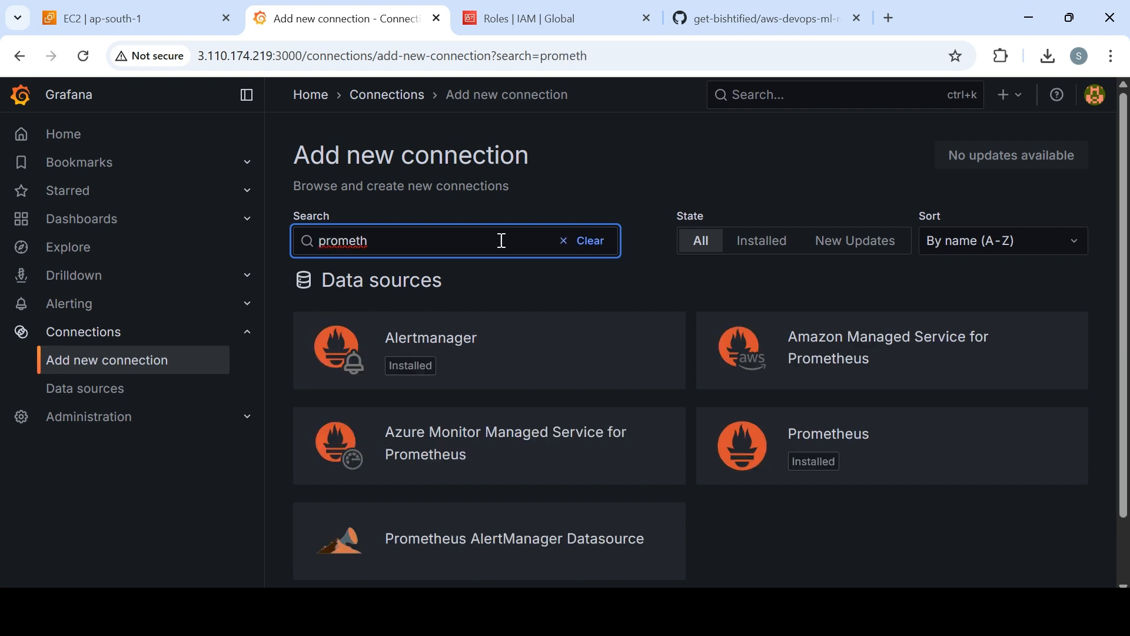
type("eus")
left_click(505, 551)
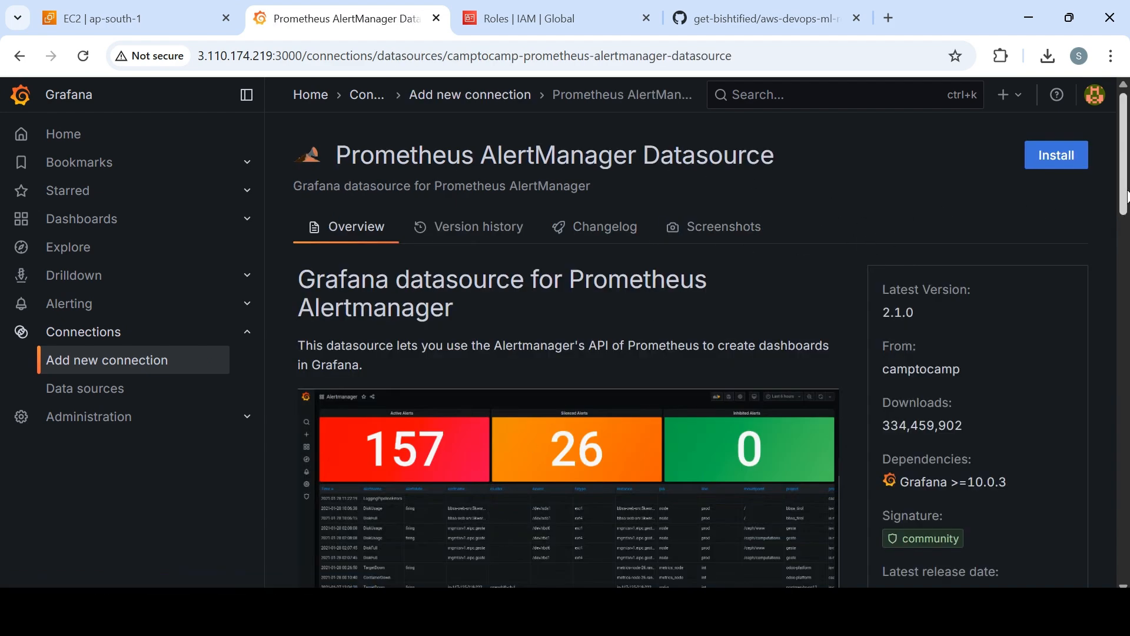
mouse_move(1129, 197)
left_mouse_down()
mouse_move(1129, 444)
mouse_move(1129, 186)
mouse_move(1129, 436)
mouse_move(1129, 201)
left_mouse_up()
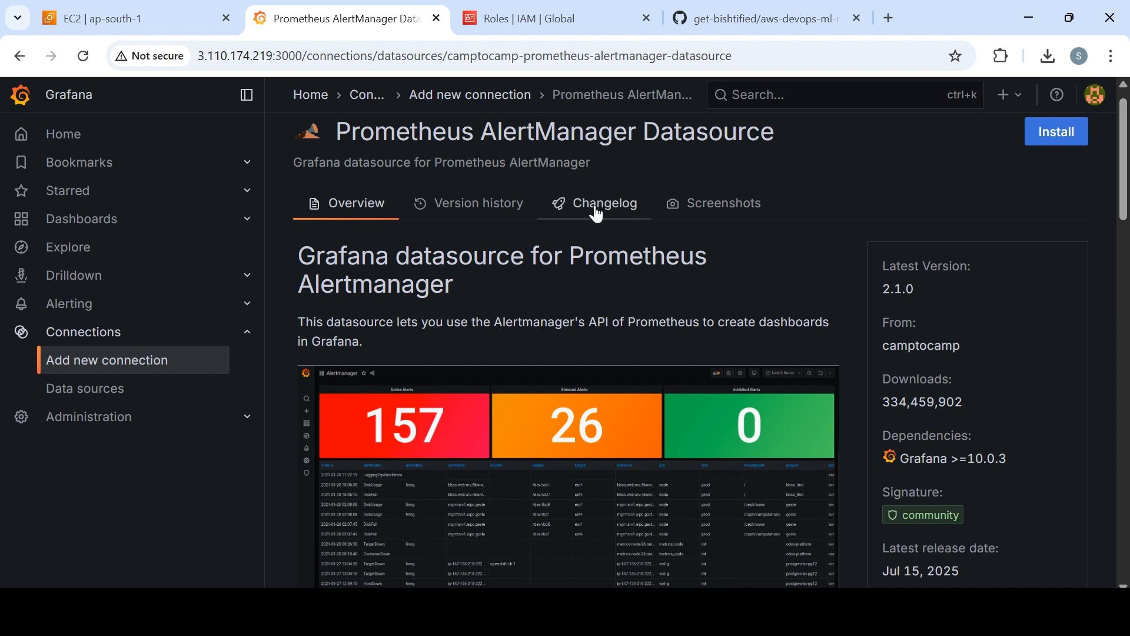
Add a new CloudWatch data source from the Data sources page, filtering the types by "clo".
left_click(115, 405)
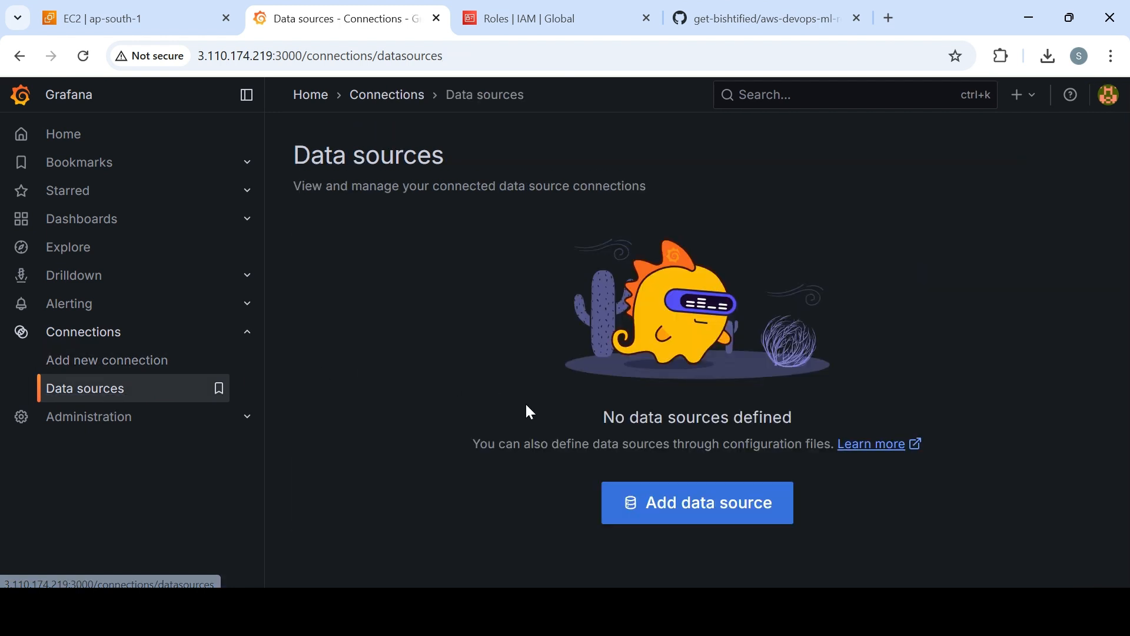
left_click(668, 510)
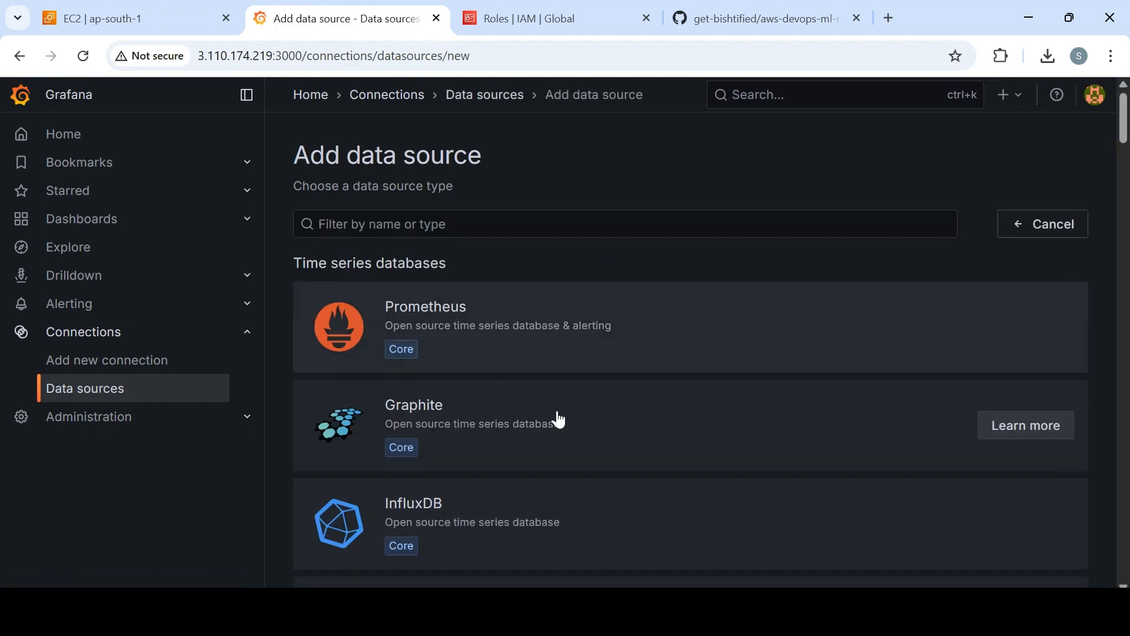
mouse_move(1125, 118)
left_mouse_down()
mouse_move(1125, 199)
mouse_move(1122, 120)
left_mouse_up()
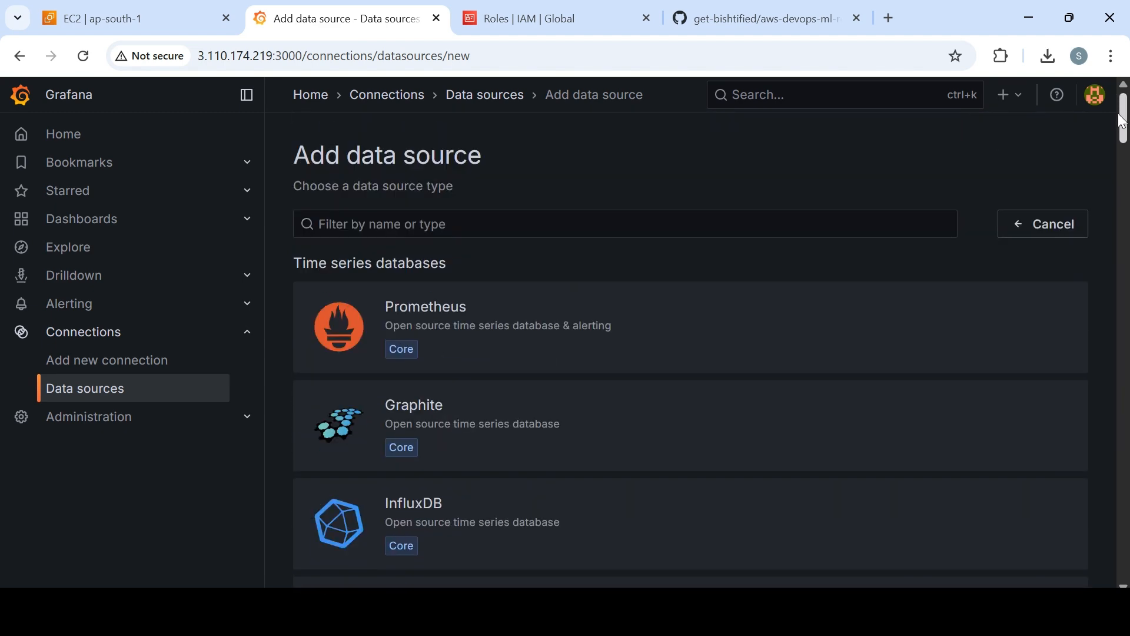
left_click(575, 219)
type("clo")
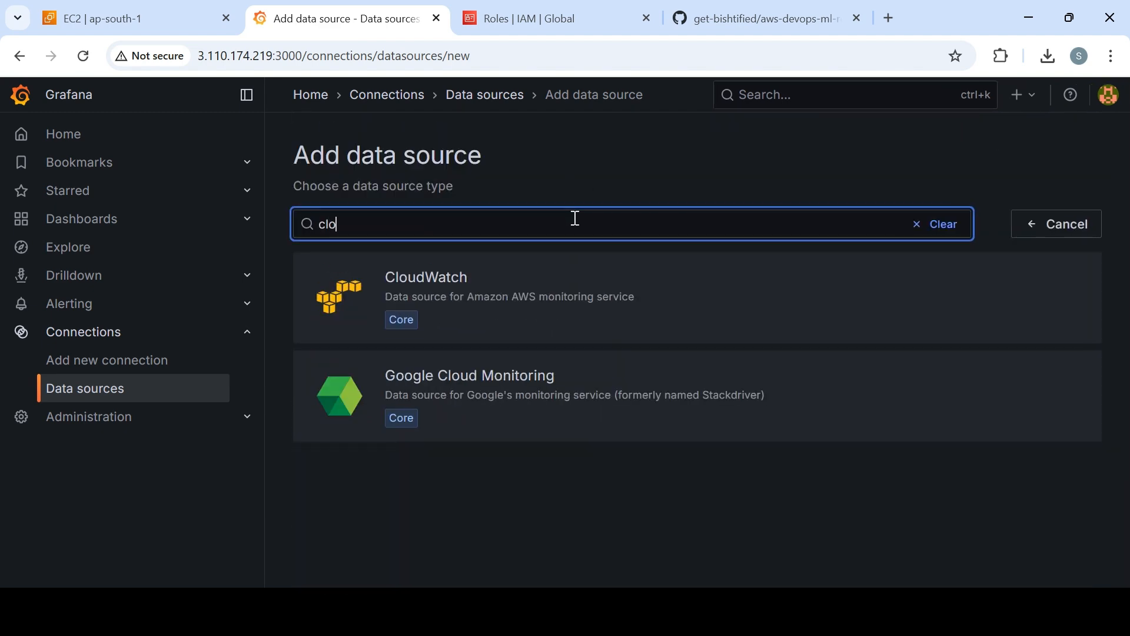
left_click(447, 291)
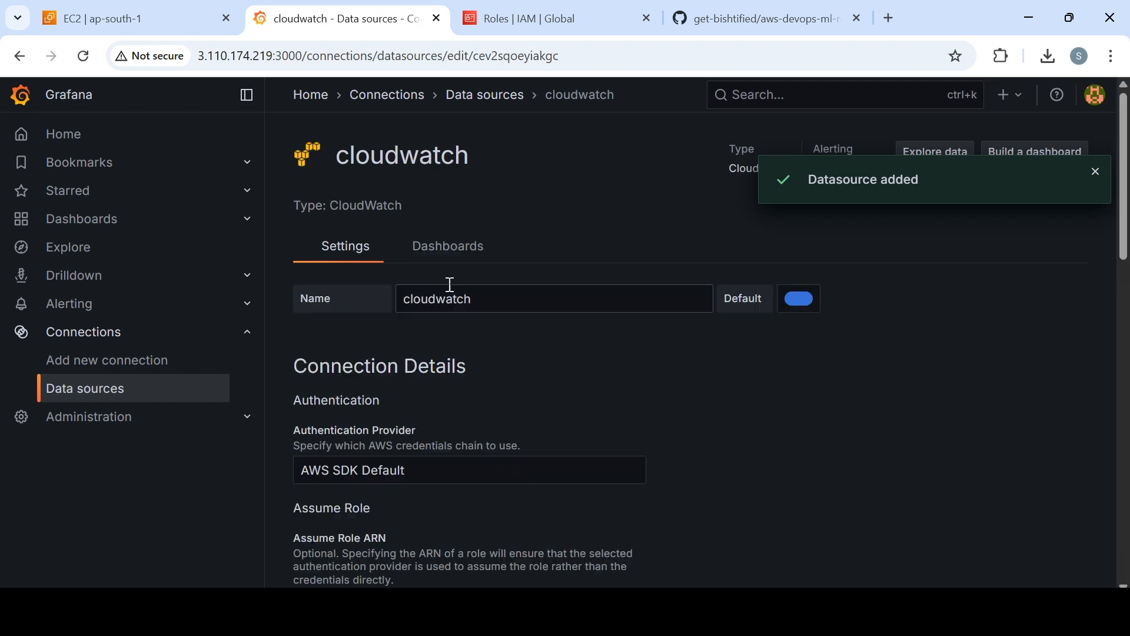
Rename the new CloudWatch data source as cloudwatch-grafana-demo.
left_click(496, 303)
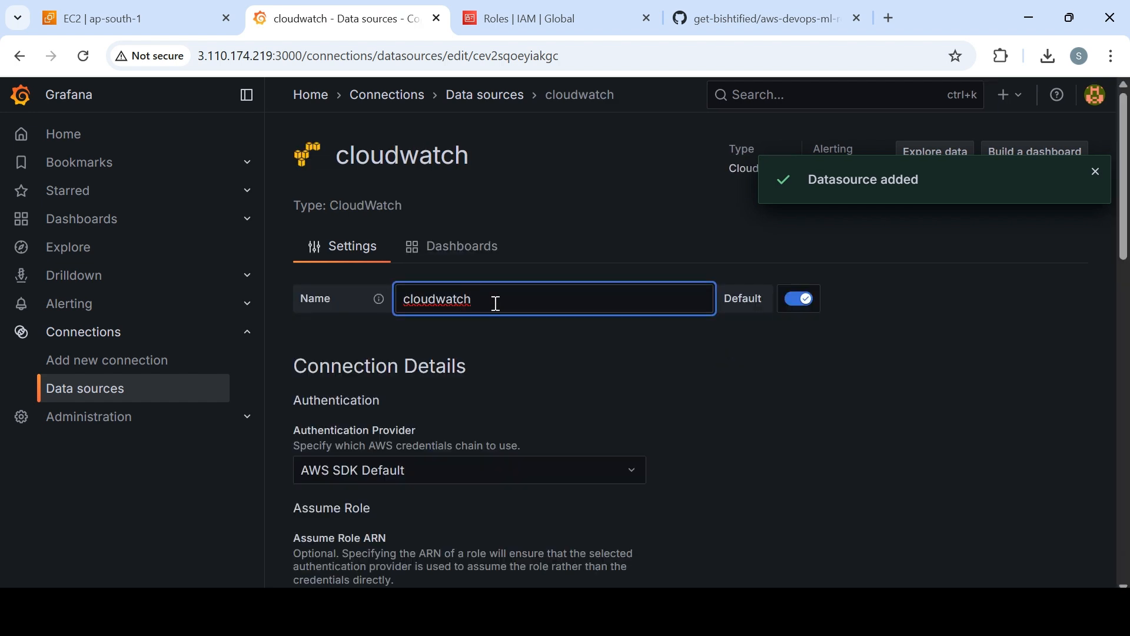
type("-graf")
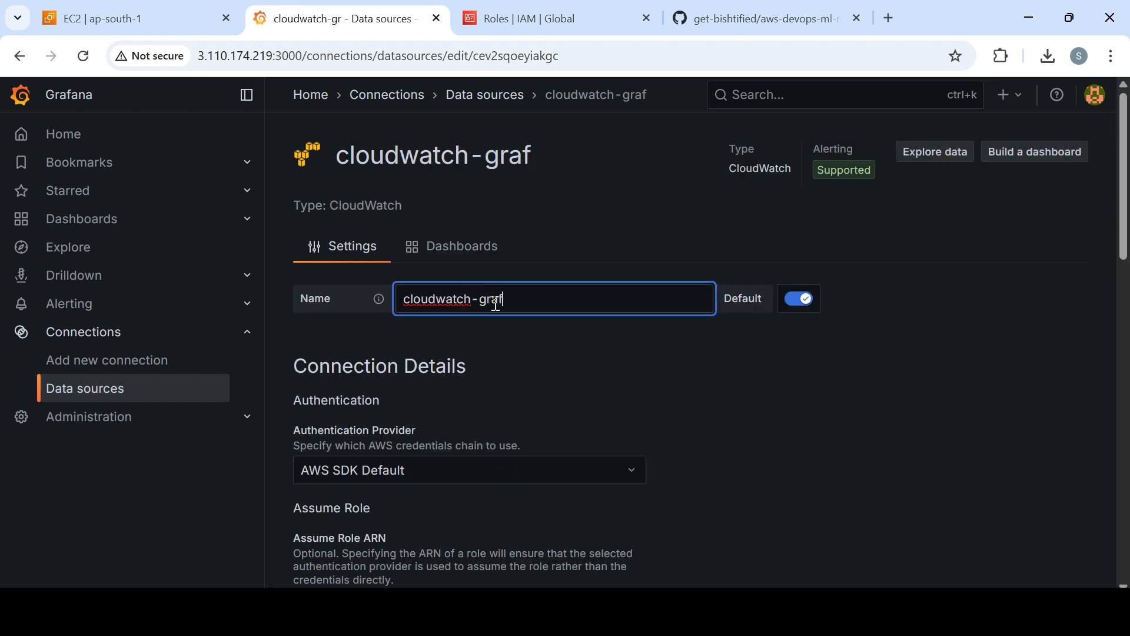
type("ana-demo")
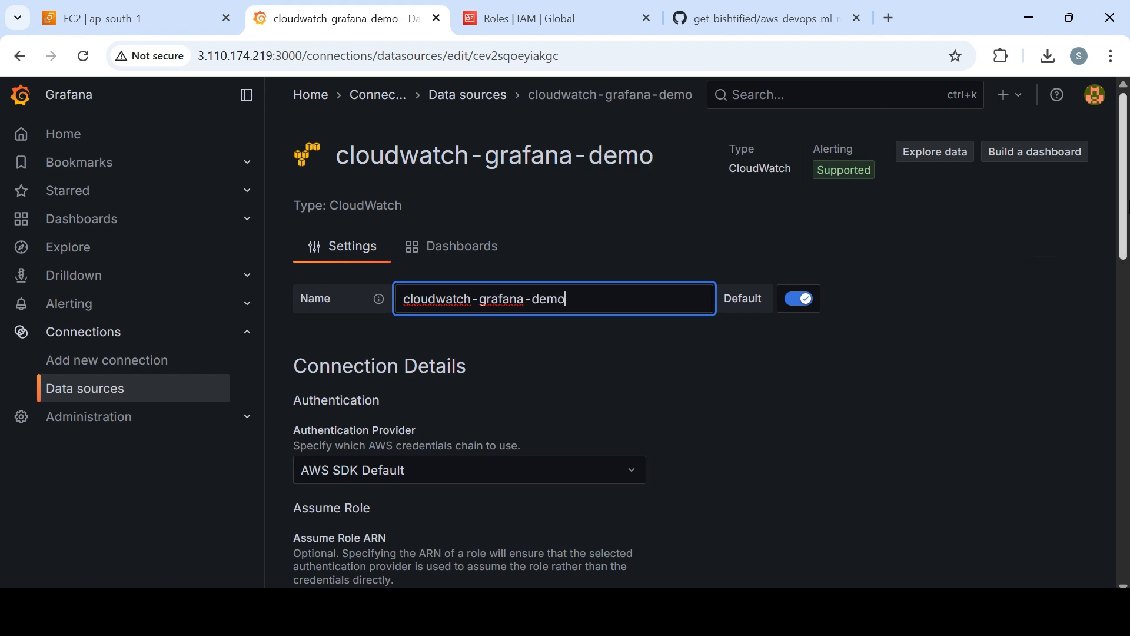
Set the data source's default region to ap-south-1 and check it against the instance's region in the EC2 console.
mouse_move(1124, 220)
left_mouse_down()
mouse_move(1125, 534)
mouse_move(1113, 372)
left_mouse_up()
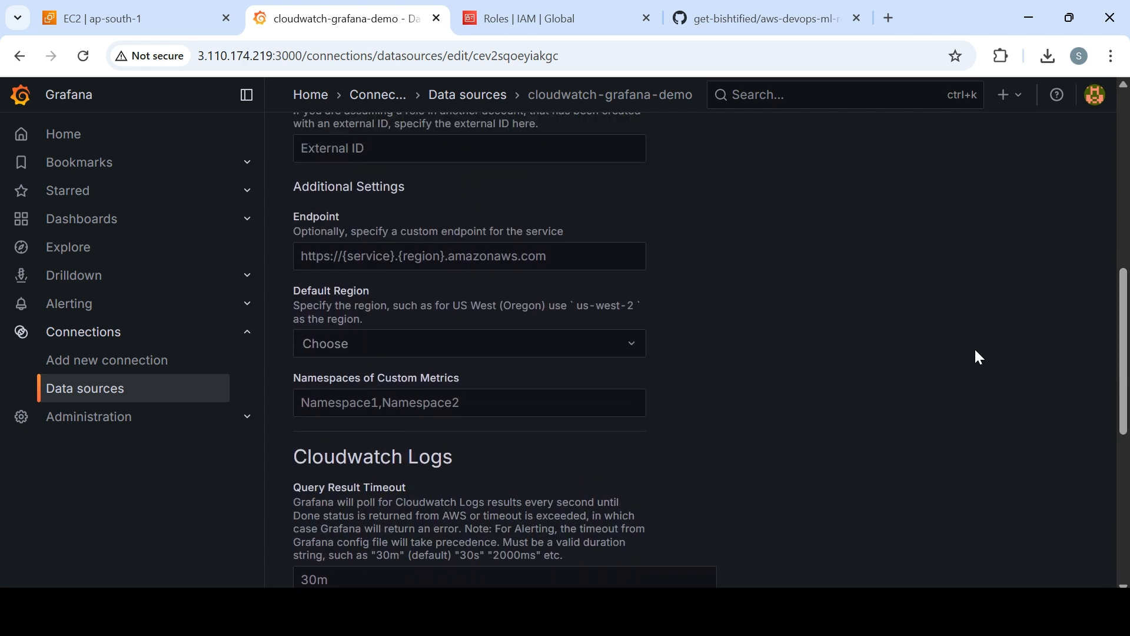
left_click(531, 341)
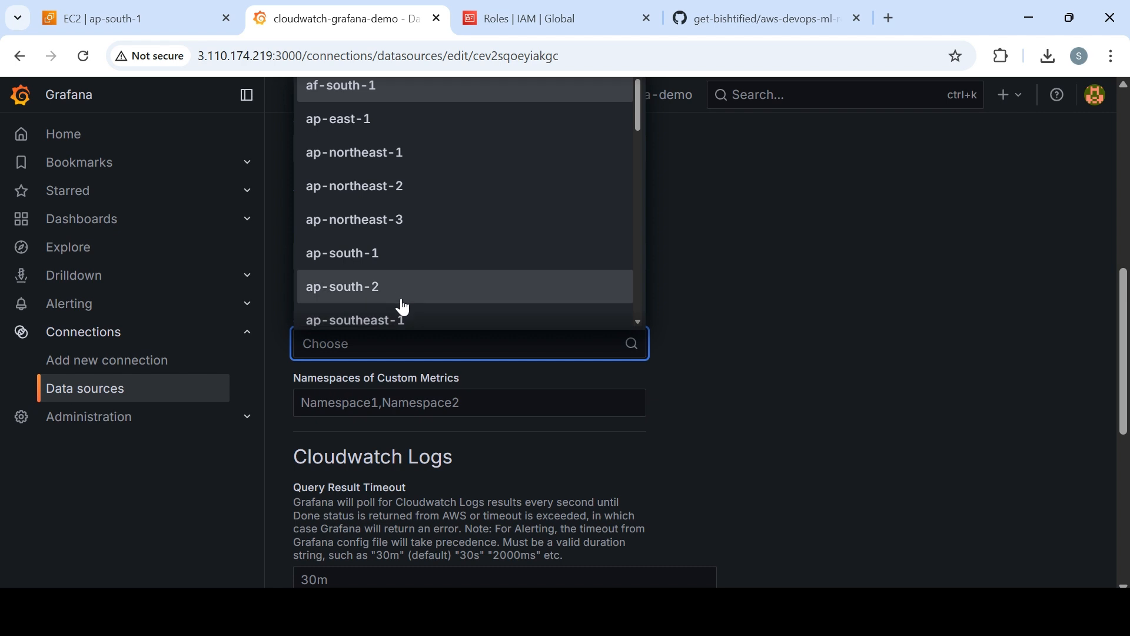
left_click(386, 265)
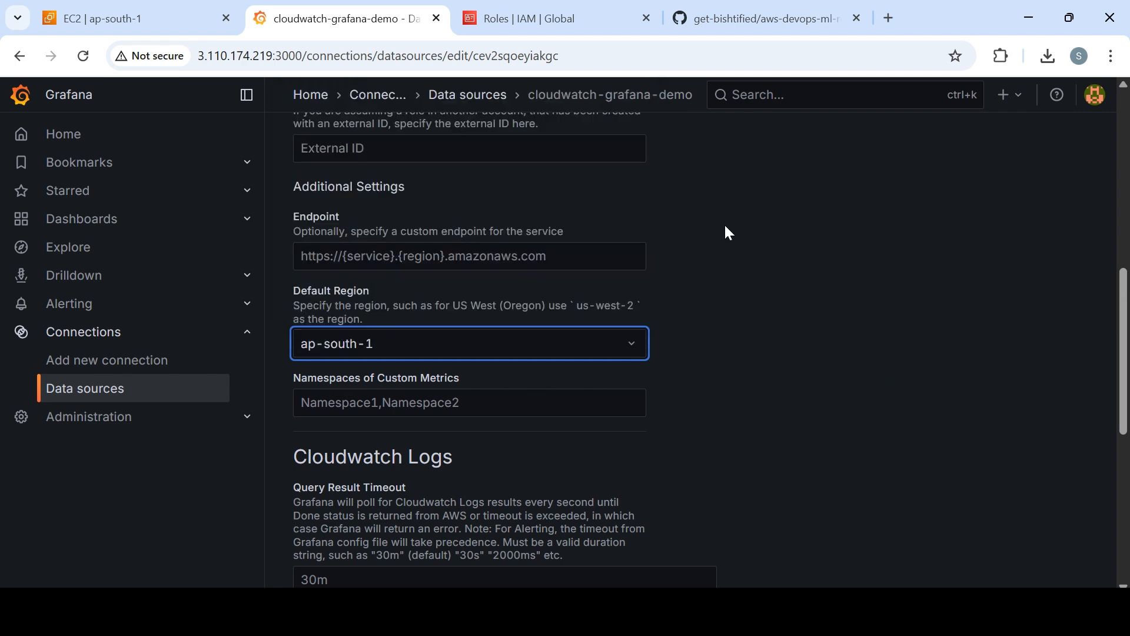
left_click(133, 19)
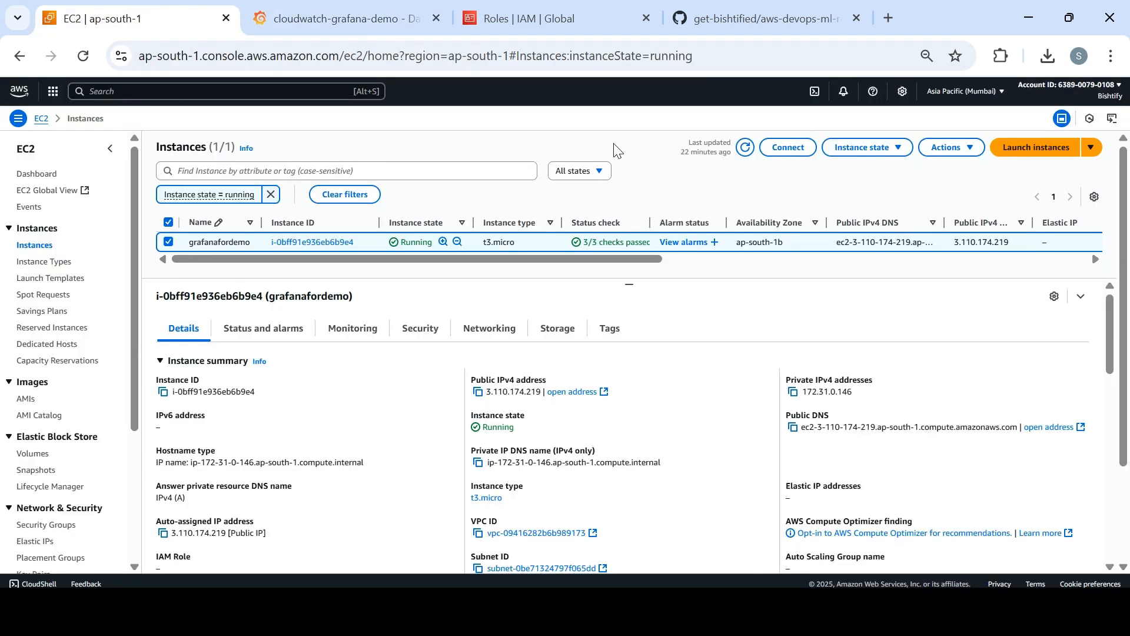
left_click(379, 28)
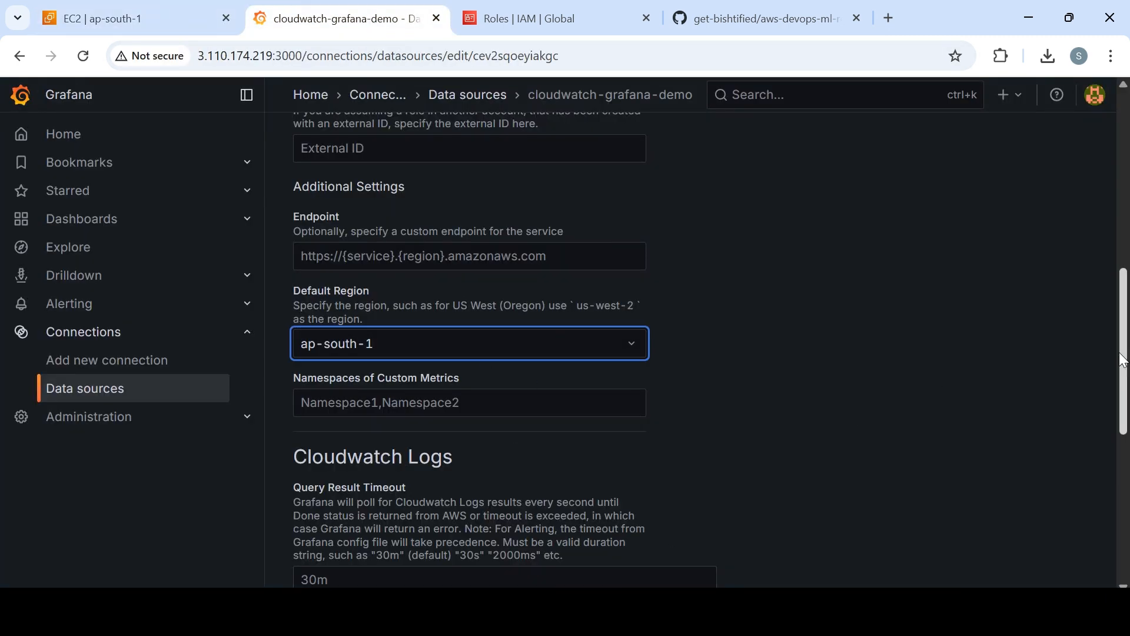
Save and test the CloudWatch data source, and read the full test result.
scroll(931, 377, "down", 8)
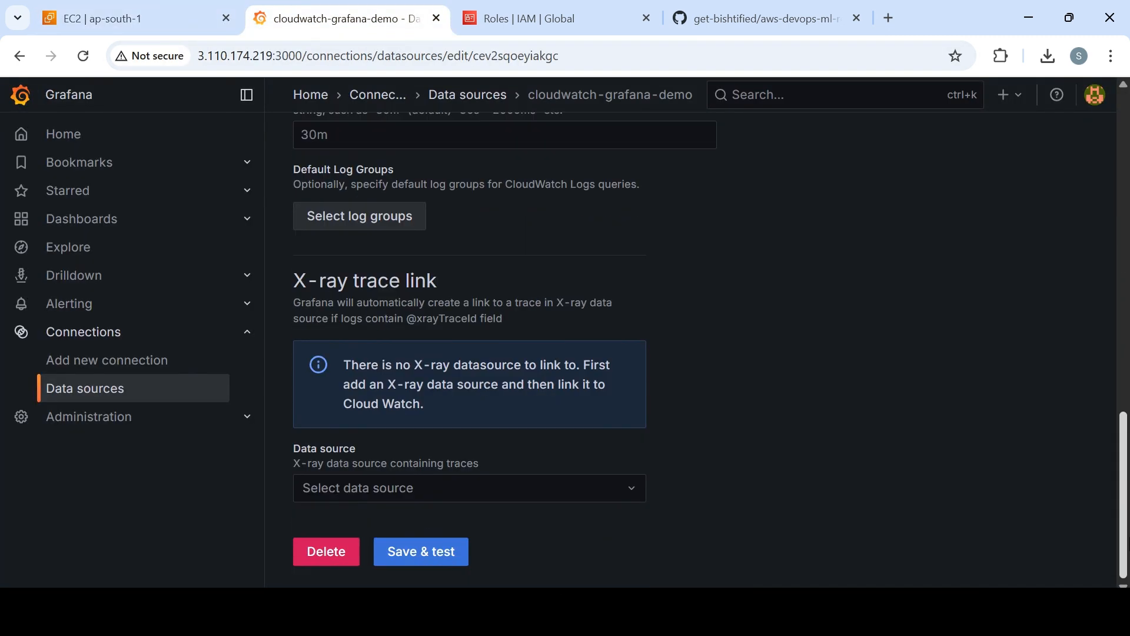
left_click(423, 559)
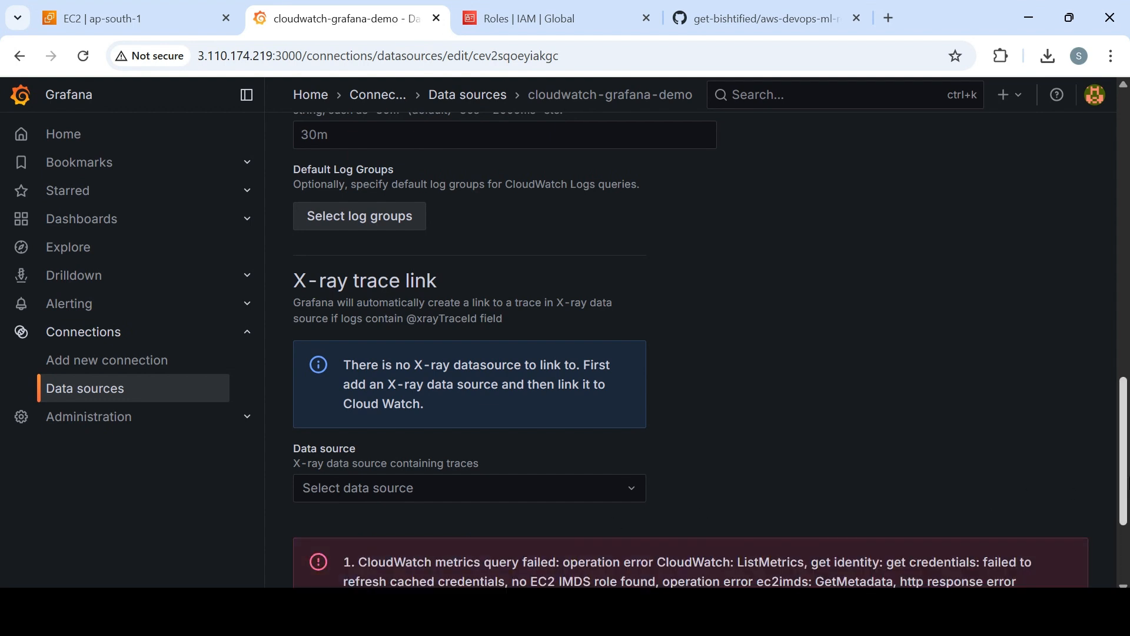
scroll(1001, 466, "down", 3)
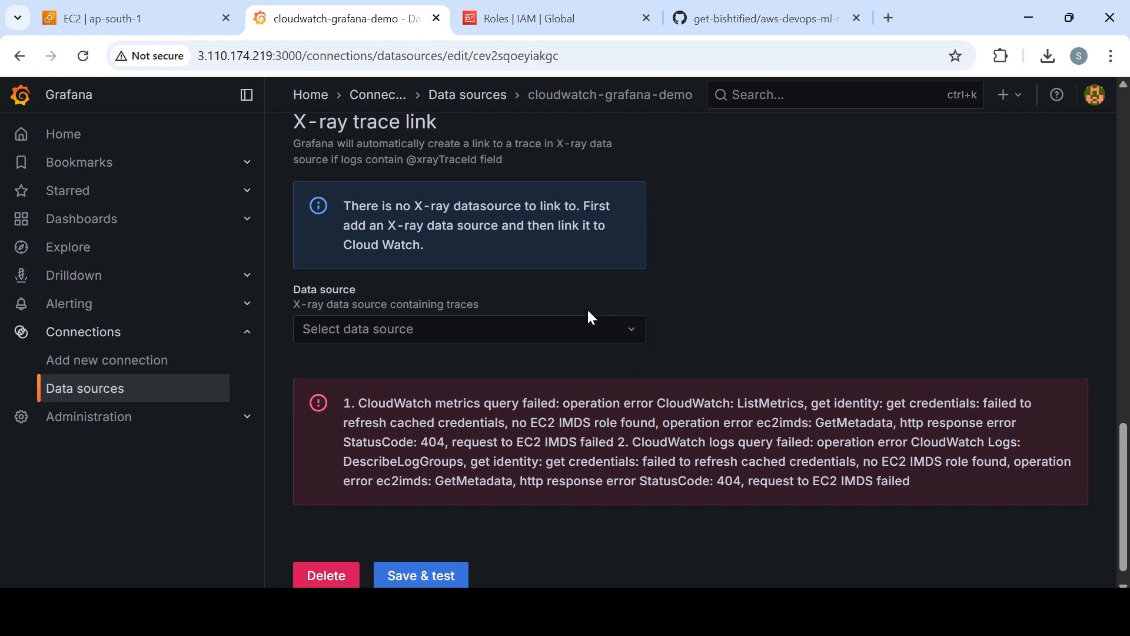
Switch to the IAM roles in AWS, search for "graf" and open the grafanaroleforcloudwatch role.
left_click(521, 25)
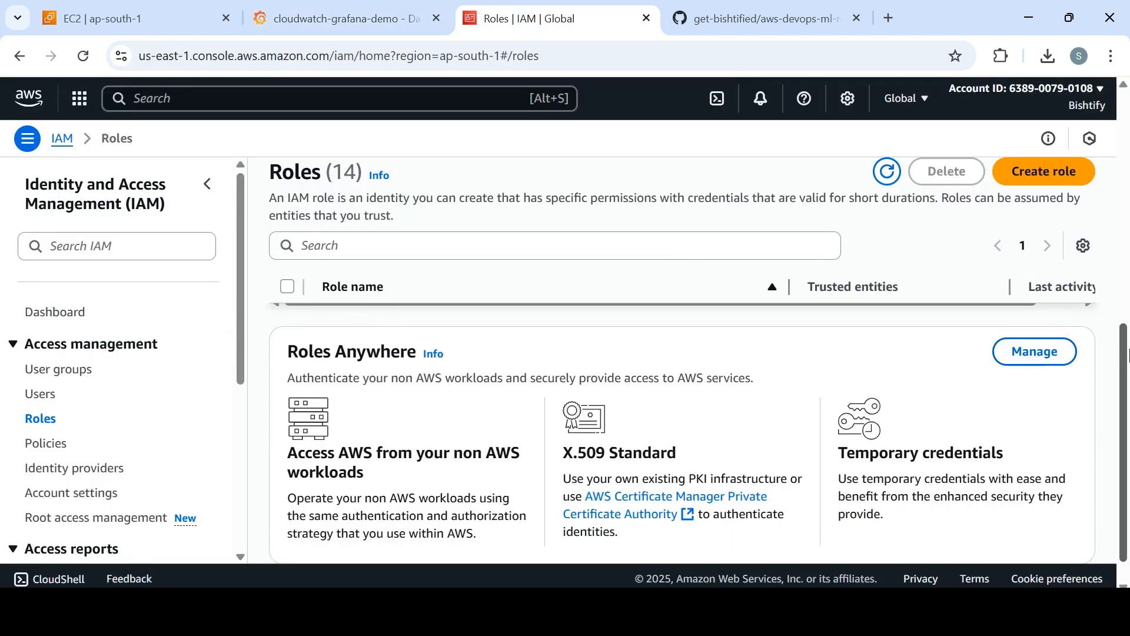
left_click_drag(1126, 363, 1126, 143)
left_click(531, 263)
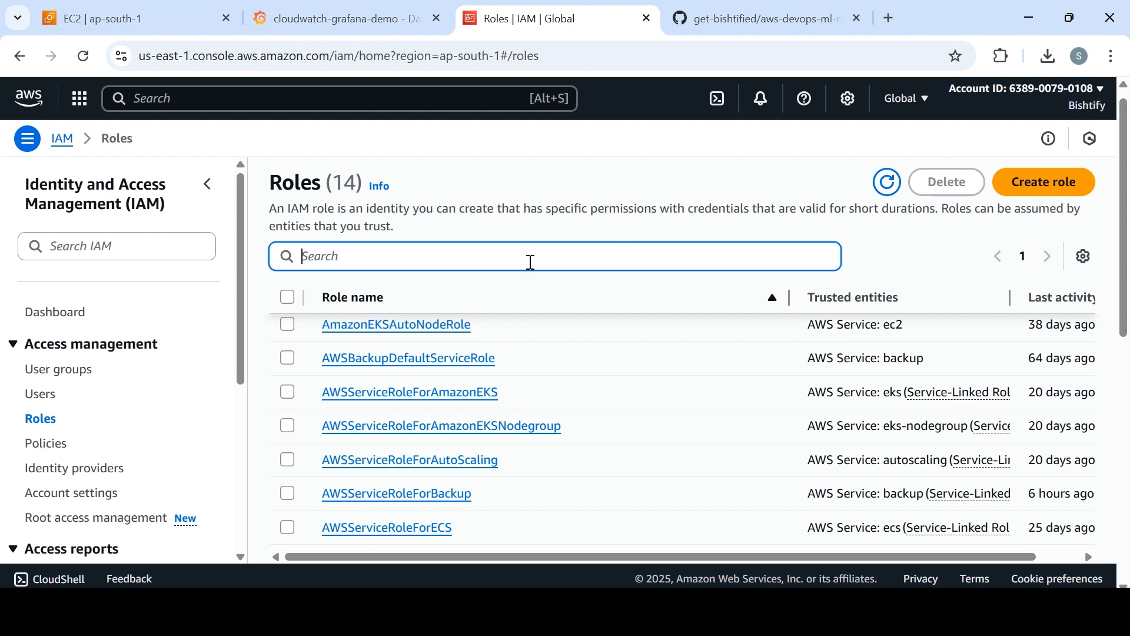
type("graf")
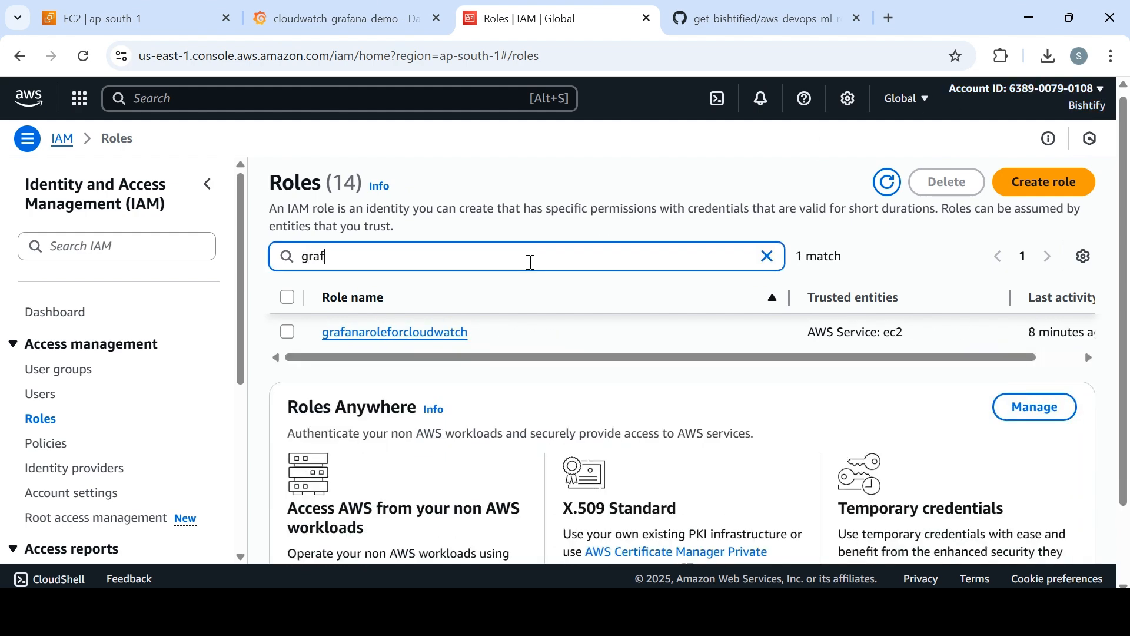
left_click(426, 335)
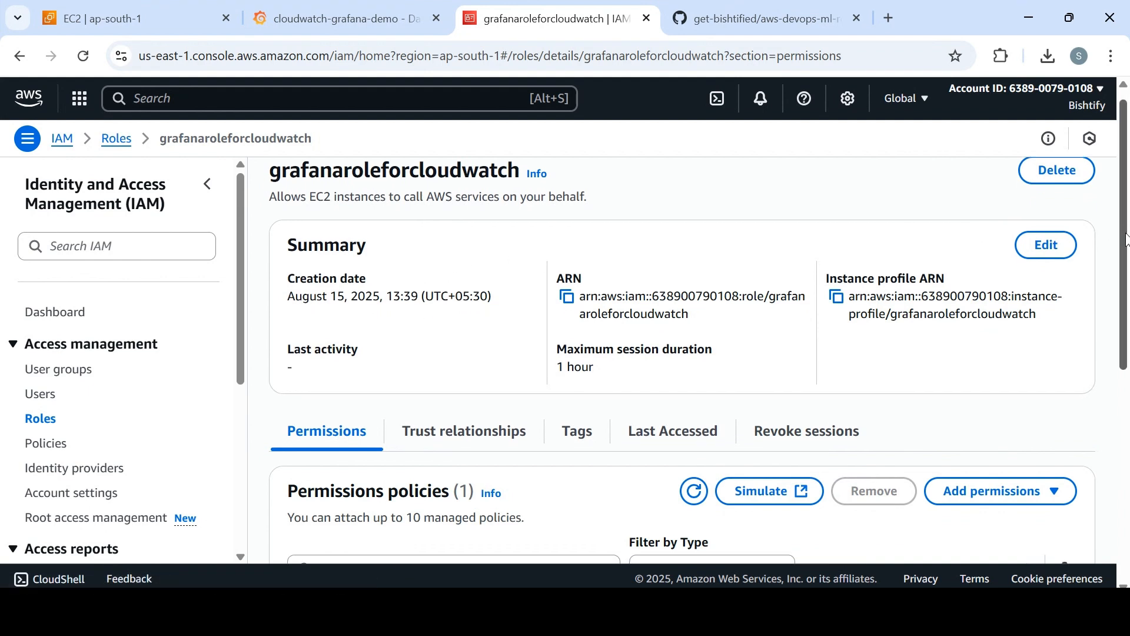
Expand the role's grafanaec2cloudwatch policy and examine its JSON permissions.
left_click_drag(1125, 228, 1129, 334)
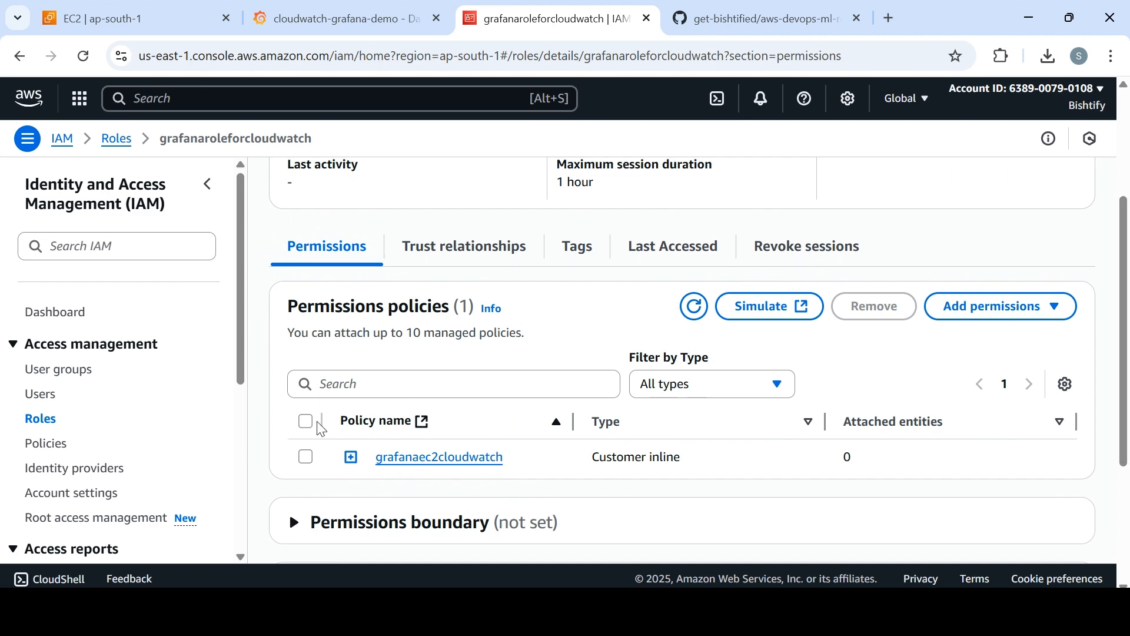
left_click(351, 458)
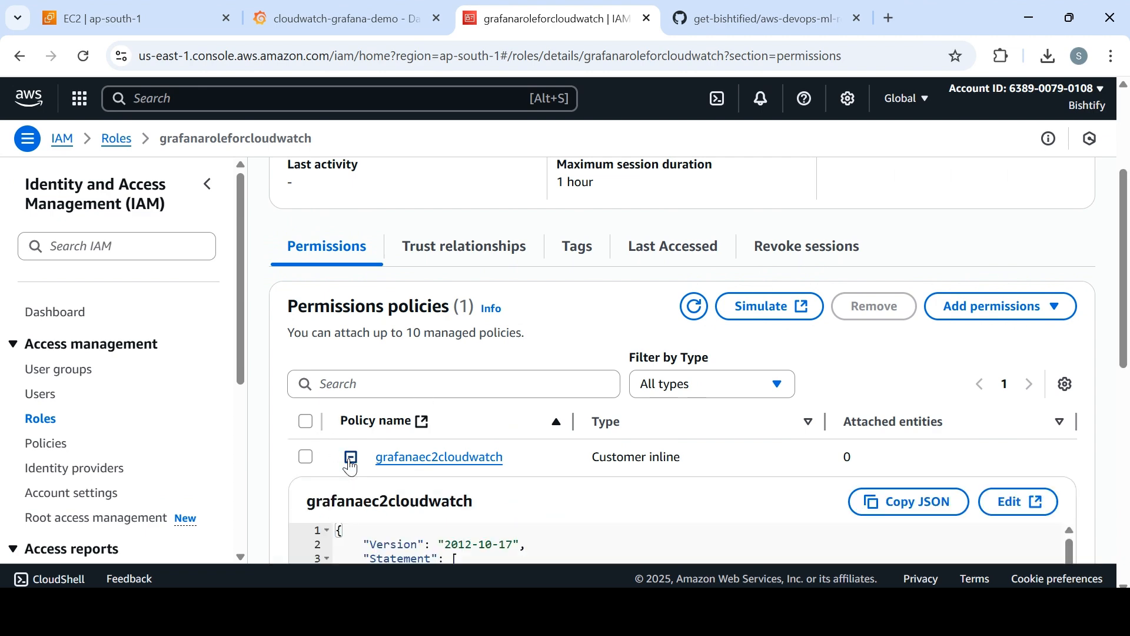
scroll(1064, 349, "down", 5)
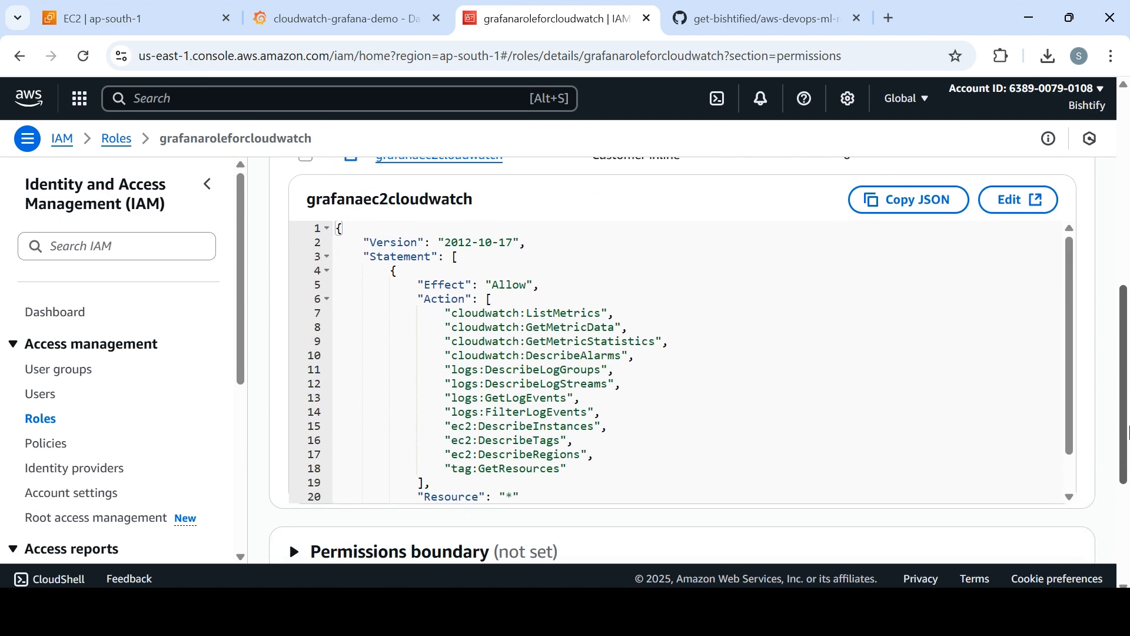
mouse_move(1070, 354)
left_mouse_down()
mouse_move(1073, 414)
mouse_move(1073, 347)
left_mouse_up()
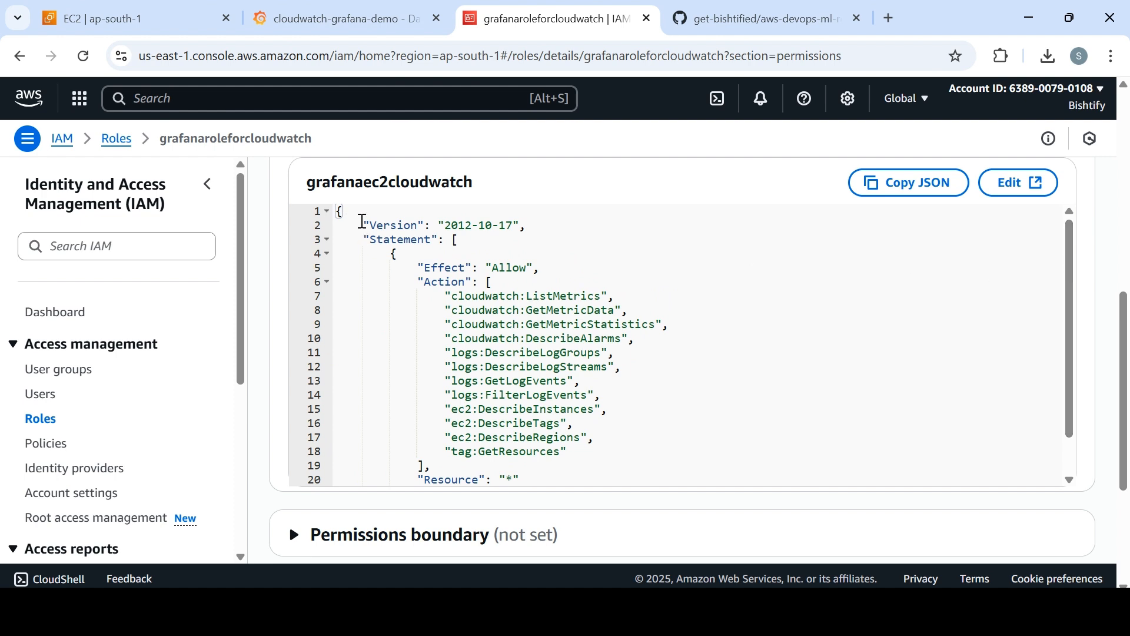
Check the grafanafordemo instance in EC2, and highlight the four CloudWatch actions in the role's policy JSON.
left_click(118, 13)
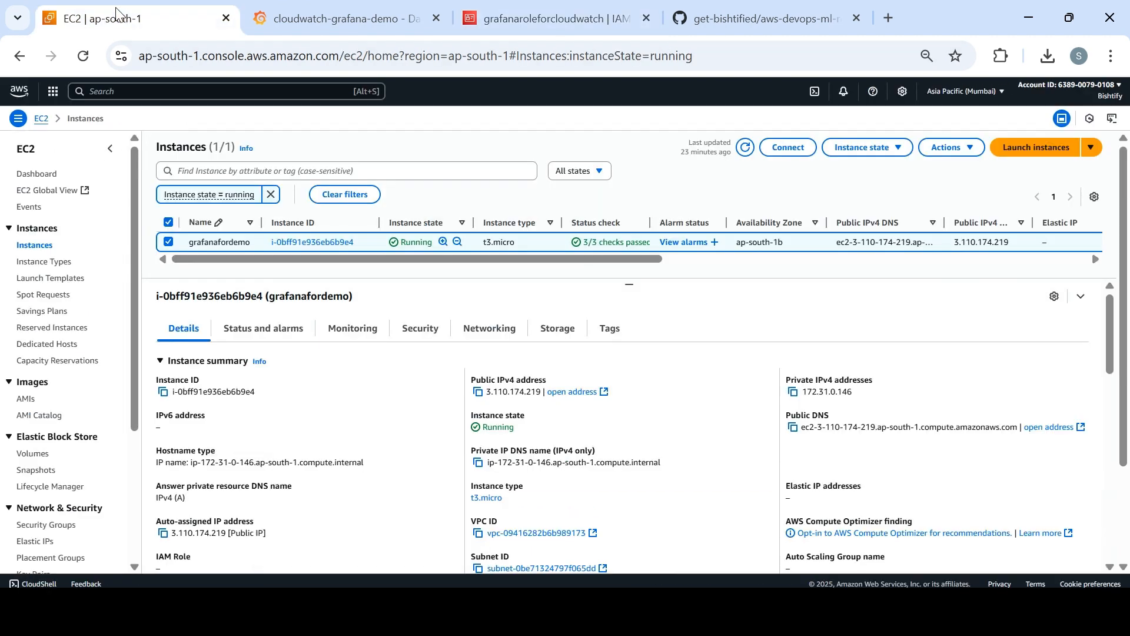
left_click(504, 24)
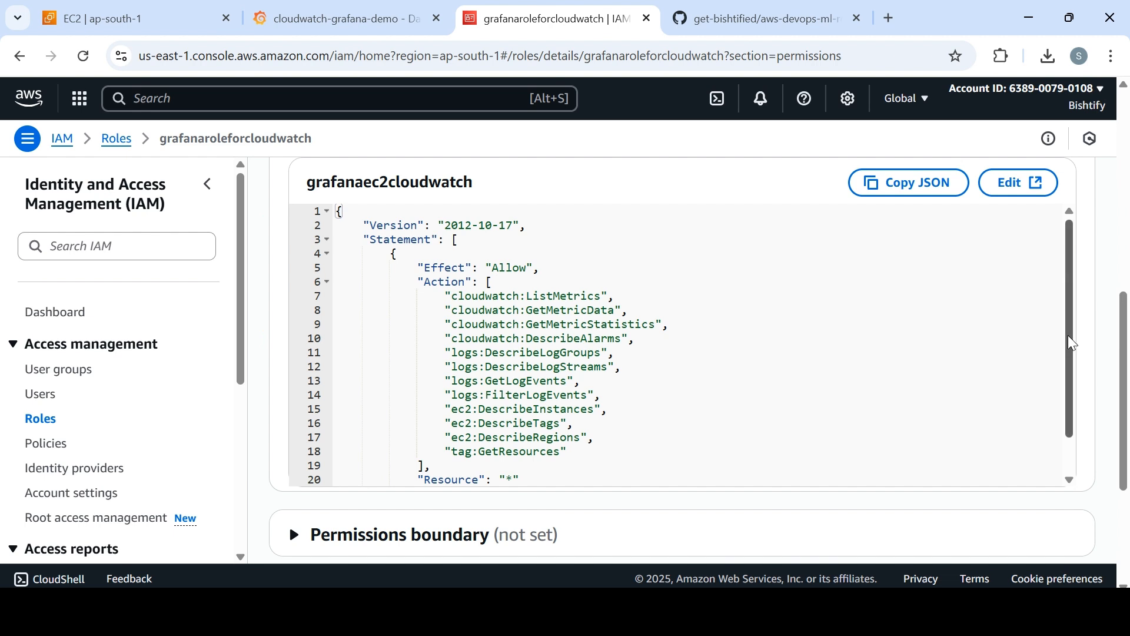
left_click_drag(1072, 344, 1060, 323)
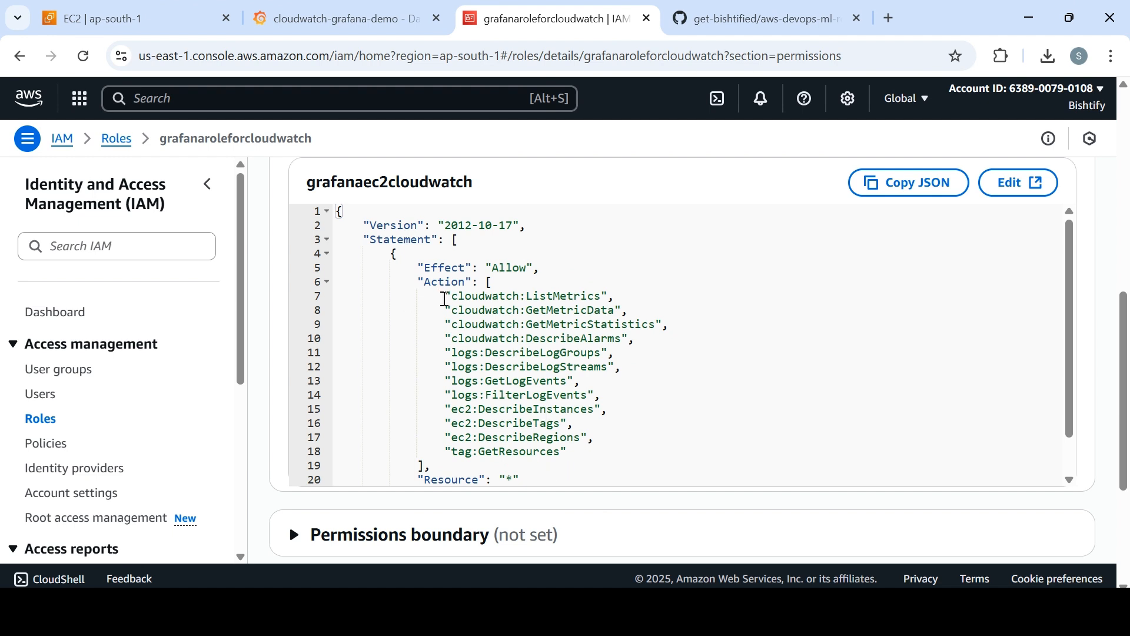
left_click_drag(445, 299, 634, 341)
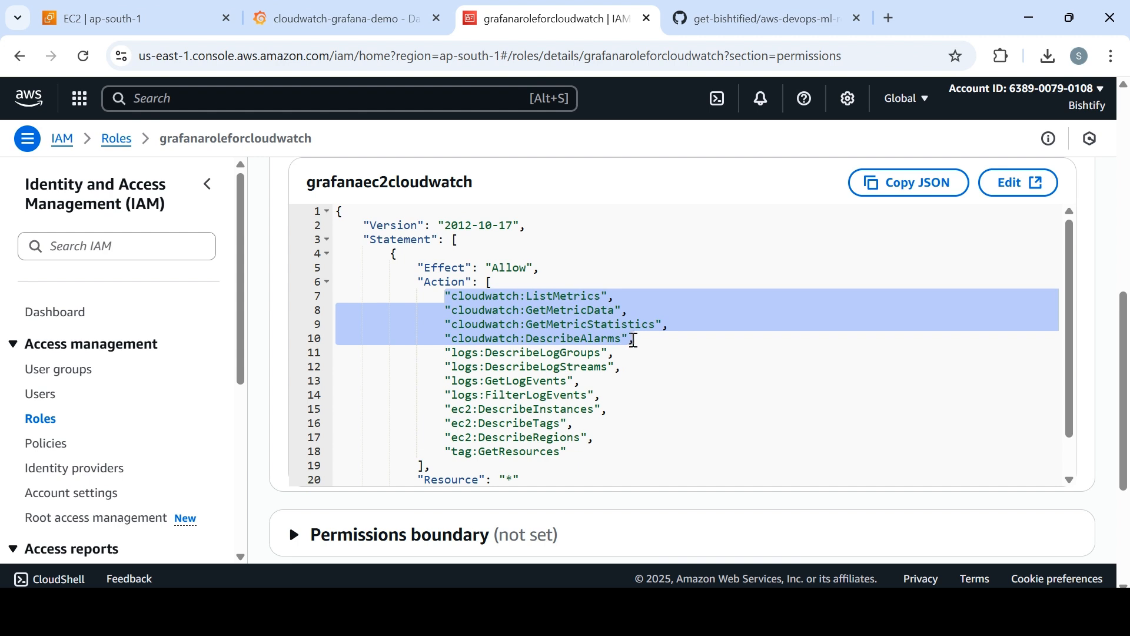
Highlight the logs, EC2 and tag actions in the grafanaec2cloudwatch policy JSON, and check the aws-devops-ml-resources repository on GitHub.
left_click_drag(440, 353, 598, 393)
left_click_drag(441, 411, 589, 463)
left_click_drag(1075, 355, 1071, 397)
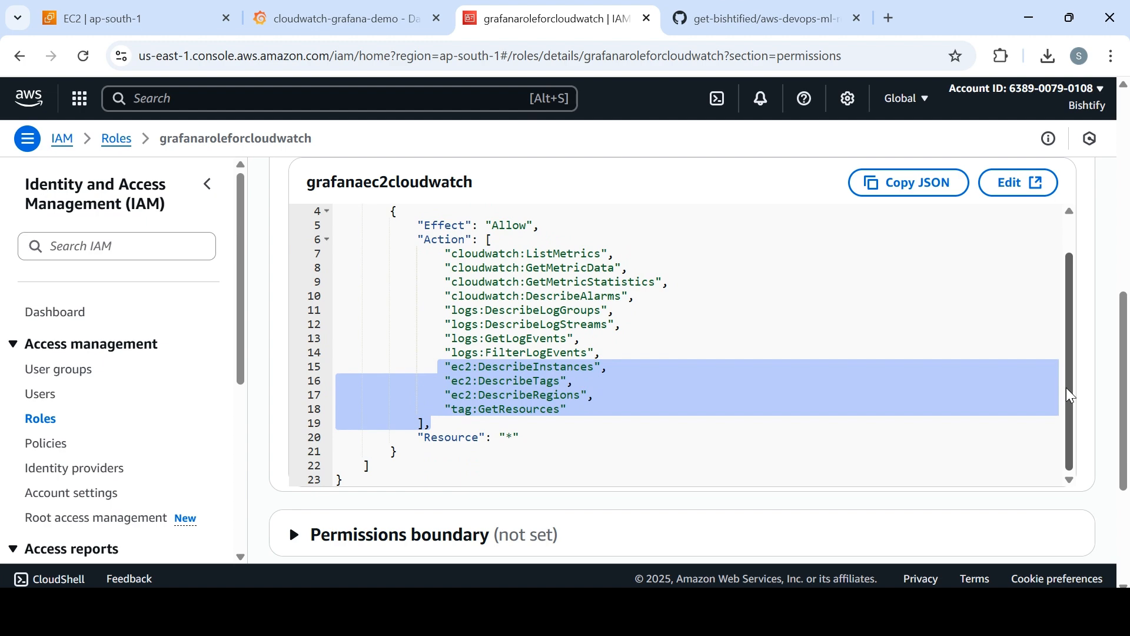
left_click_drag(1070, 385, 1071, 307)
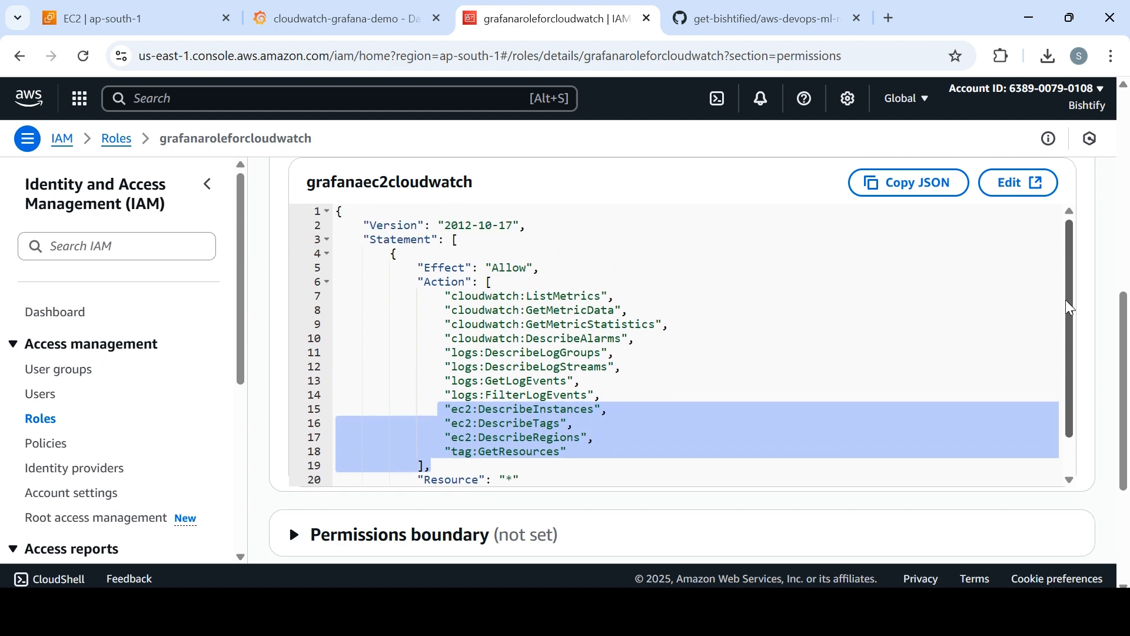
left_click(760, 17)
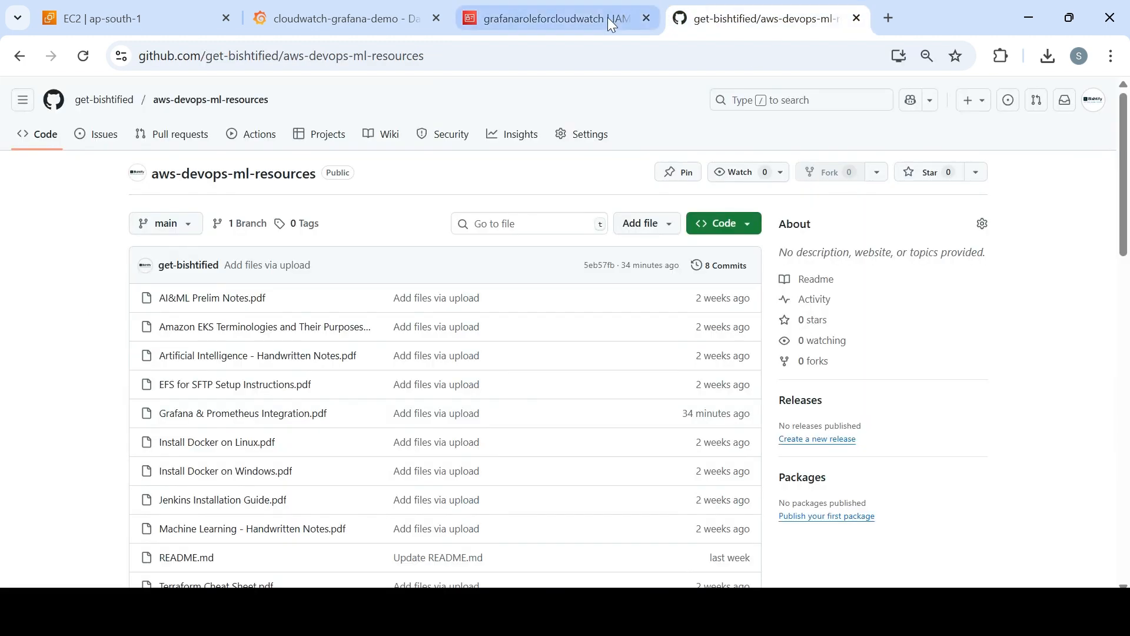
left_click(568, 22)
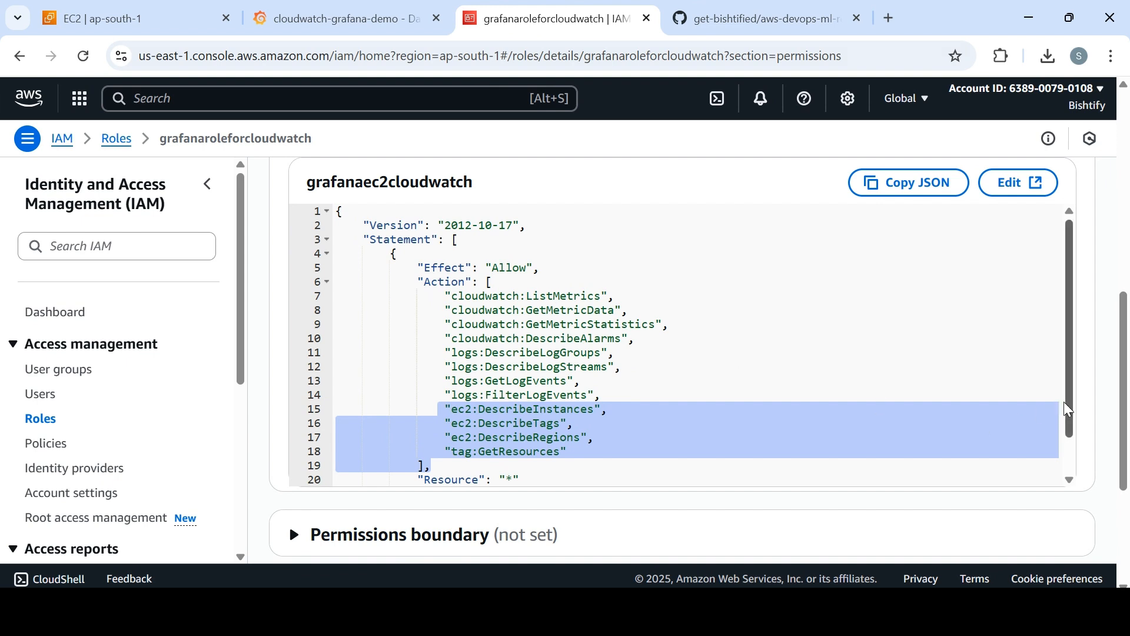
left_click_drag(1068, 409, 1071, 386)
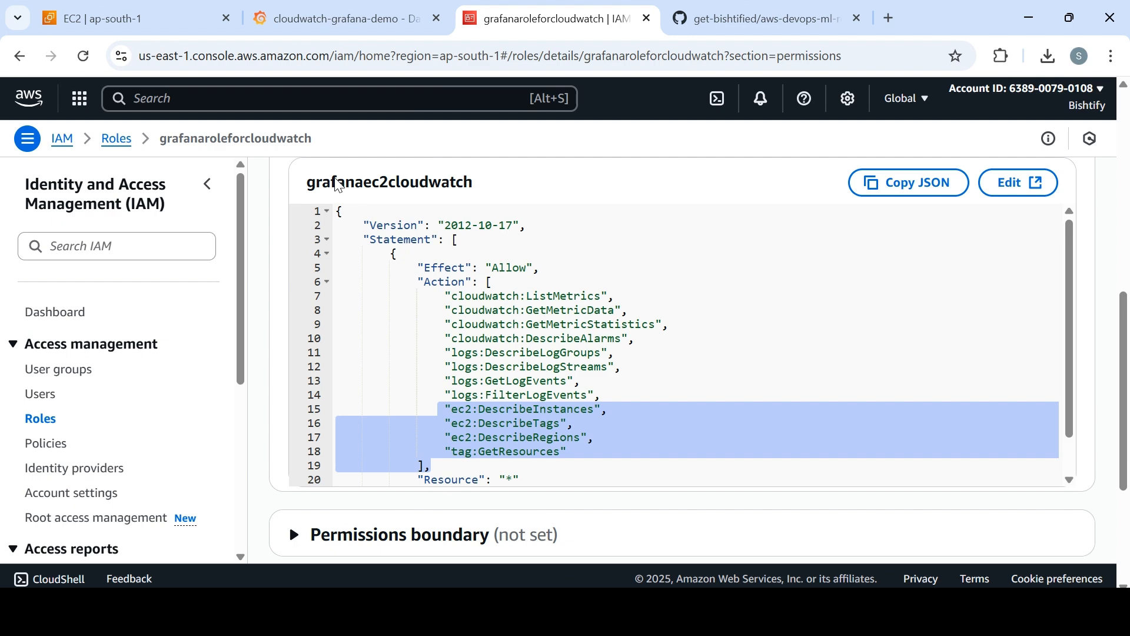
Attach the grafanaroleforcloudwatch IAM role to the grafanafordemo instance in EC2.
left_click(160, 20)
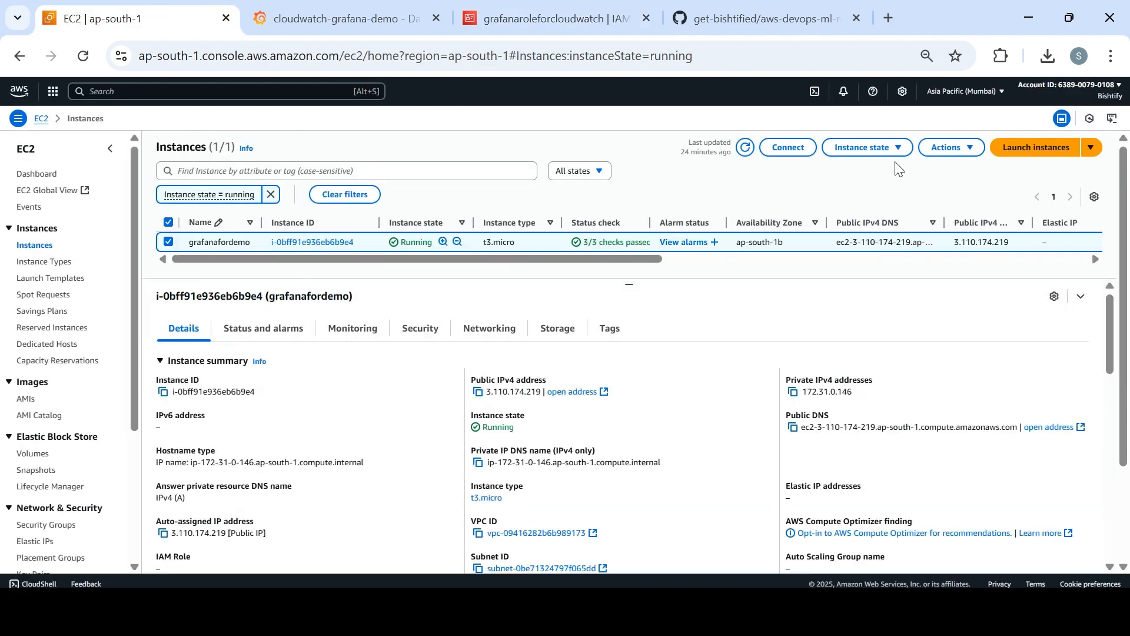
left_click(949, 147)
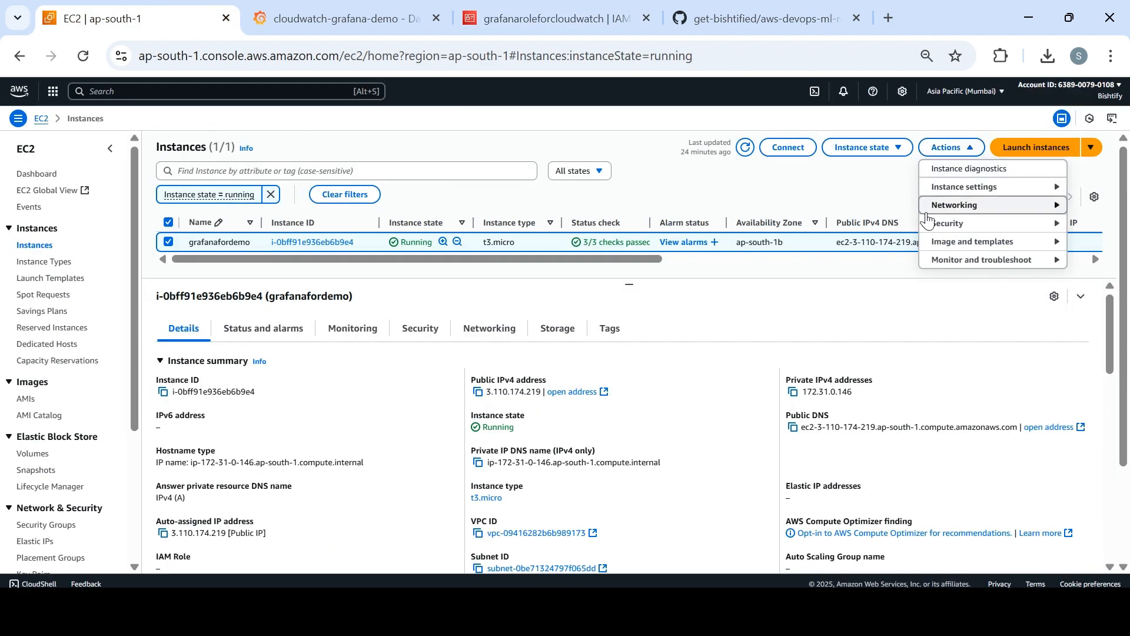
mouse_move(941, 227)
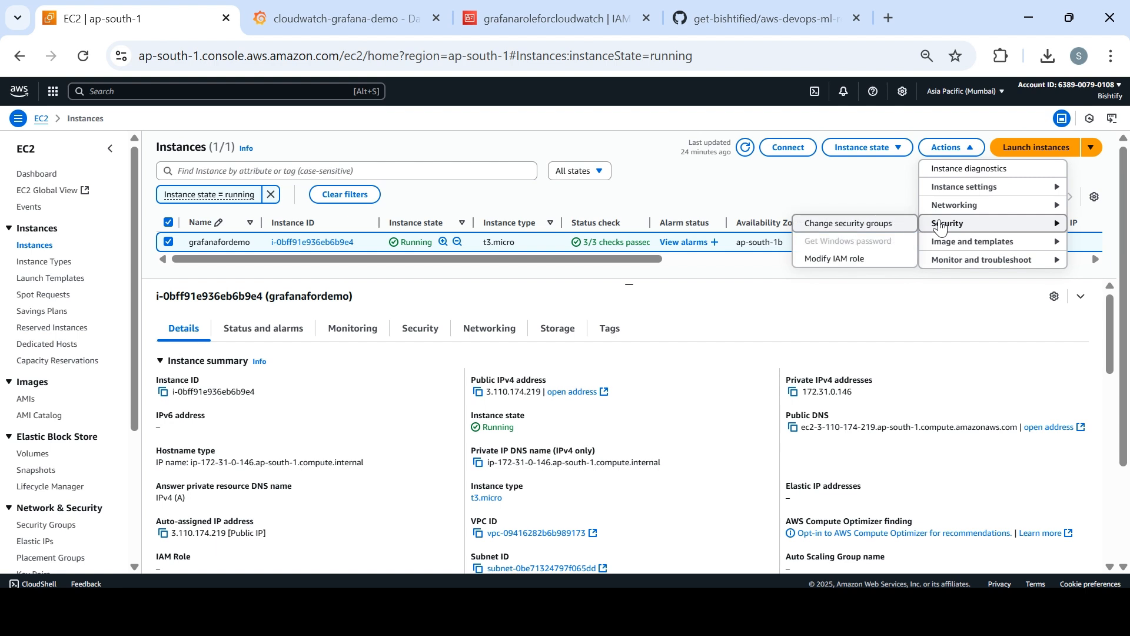
left_click(867, 259)
left_click(369, 257)
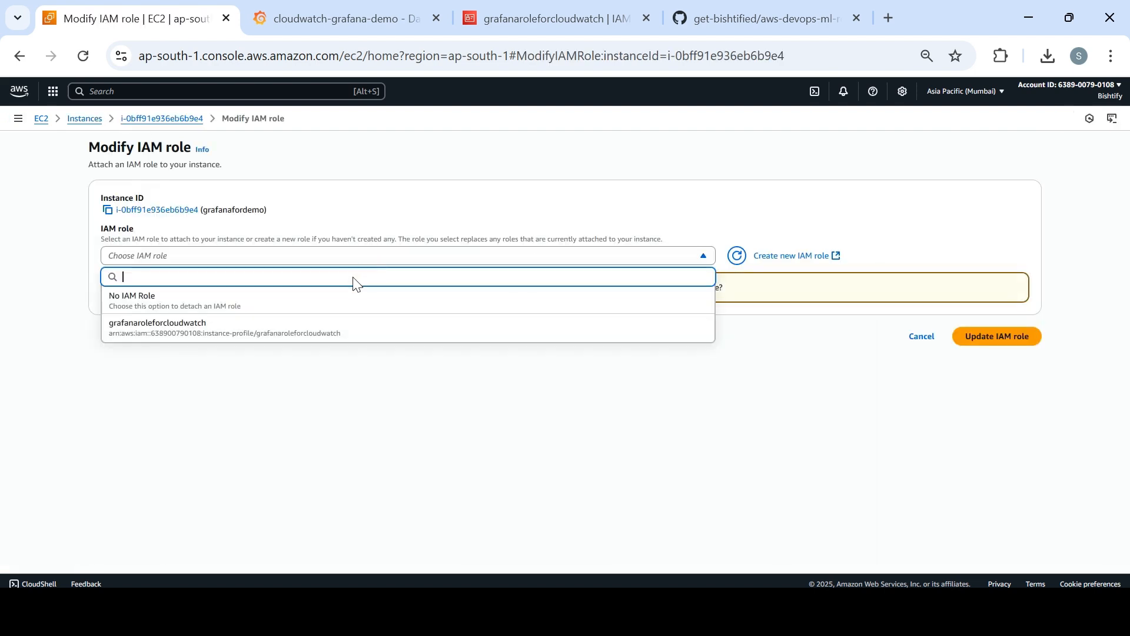
left_click(352, 331)
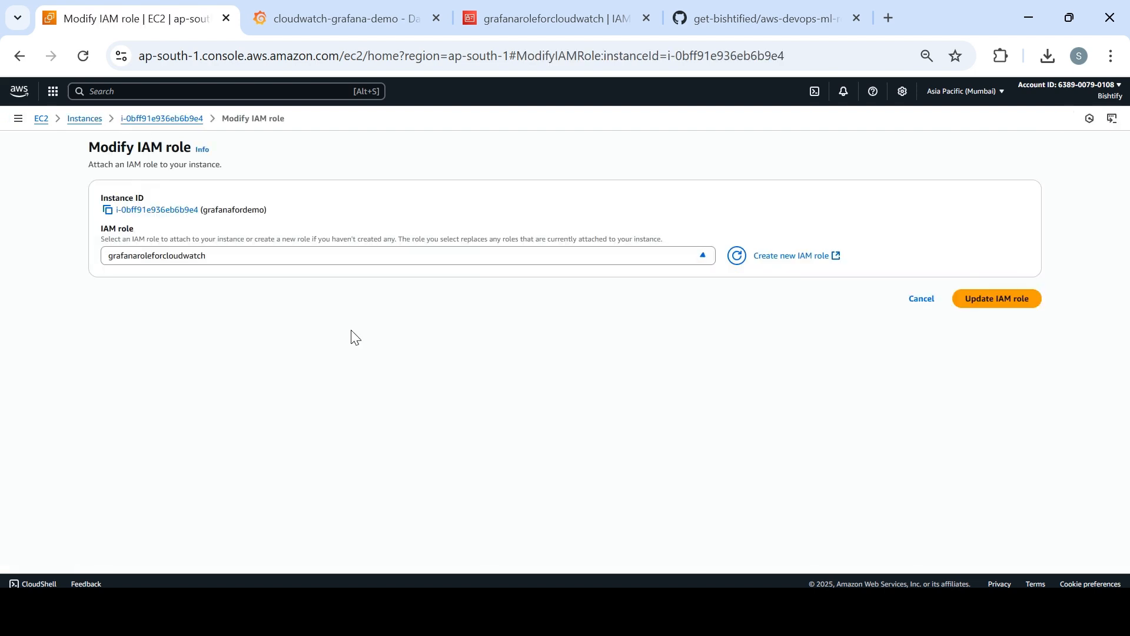
left_click(996, 298)
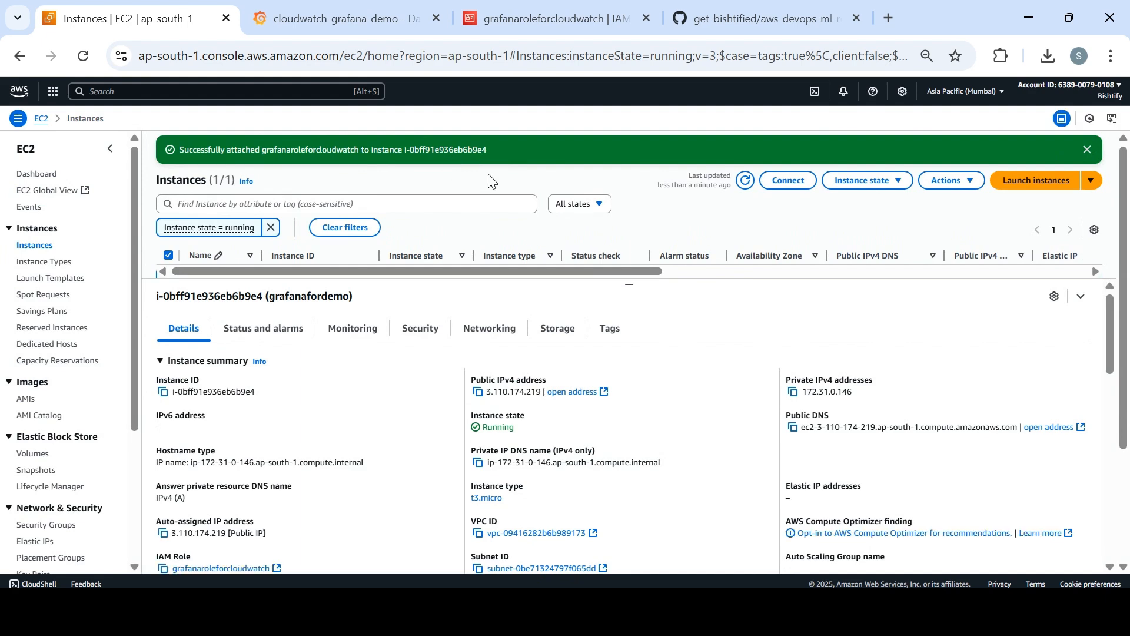
Switch to Grafana, save and test the cloudwatch-grafana-demo data source again, and read the test message with its suggested follow-ups.
left_click(365, 21)
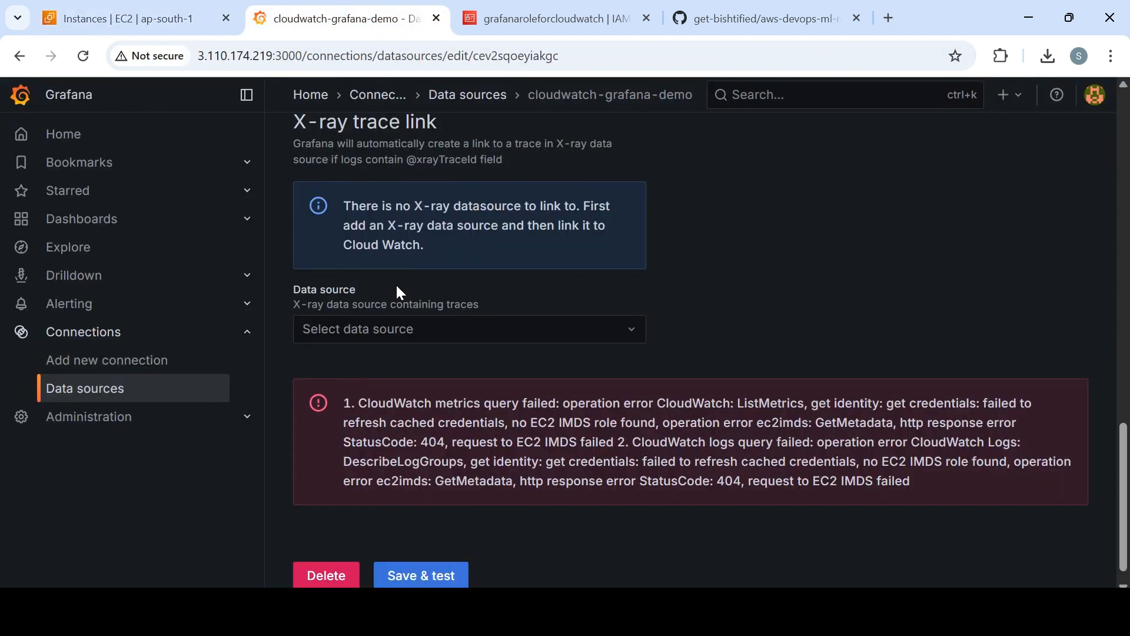
left_click(454, 574)
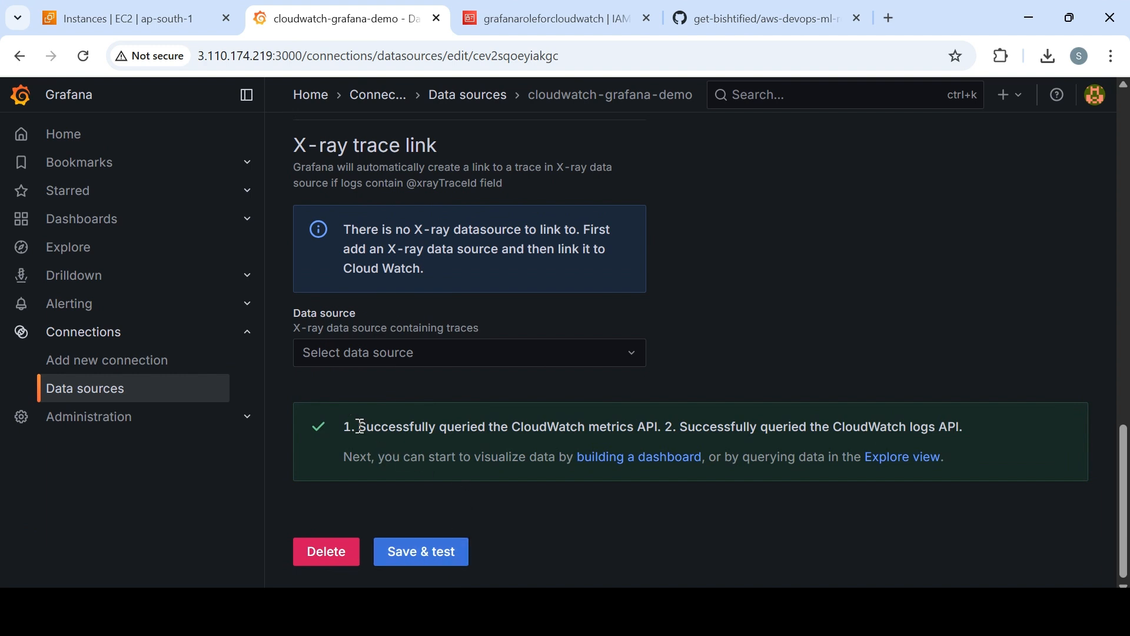
left_click_drag(360, 427, 969, 433)
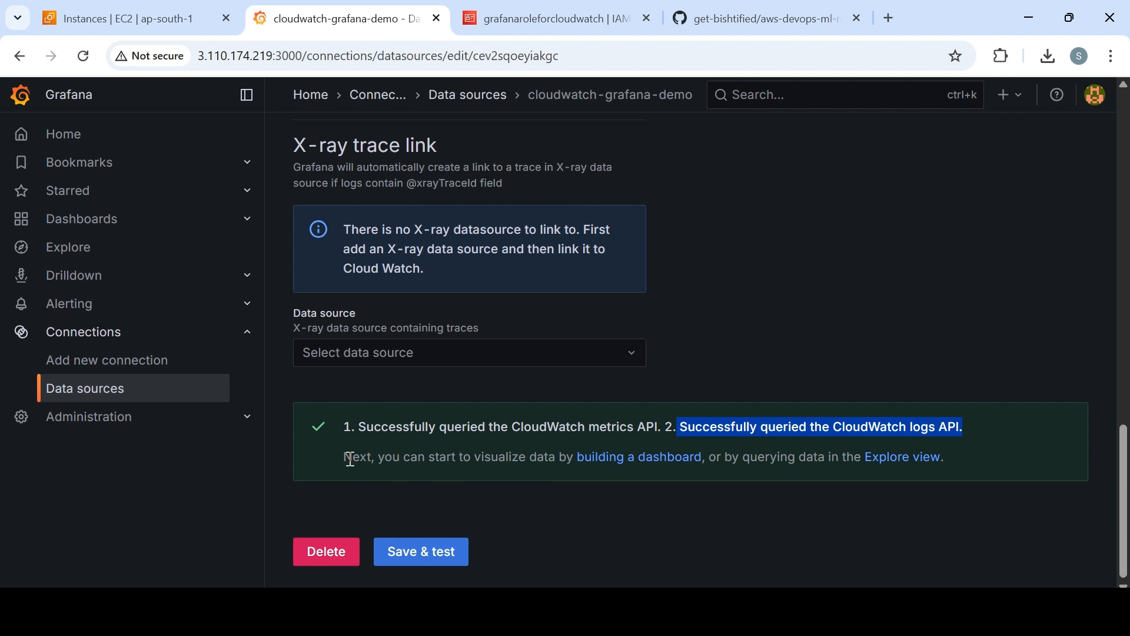
left_click_drag(349, 459, 718, 460)
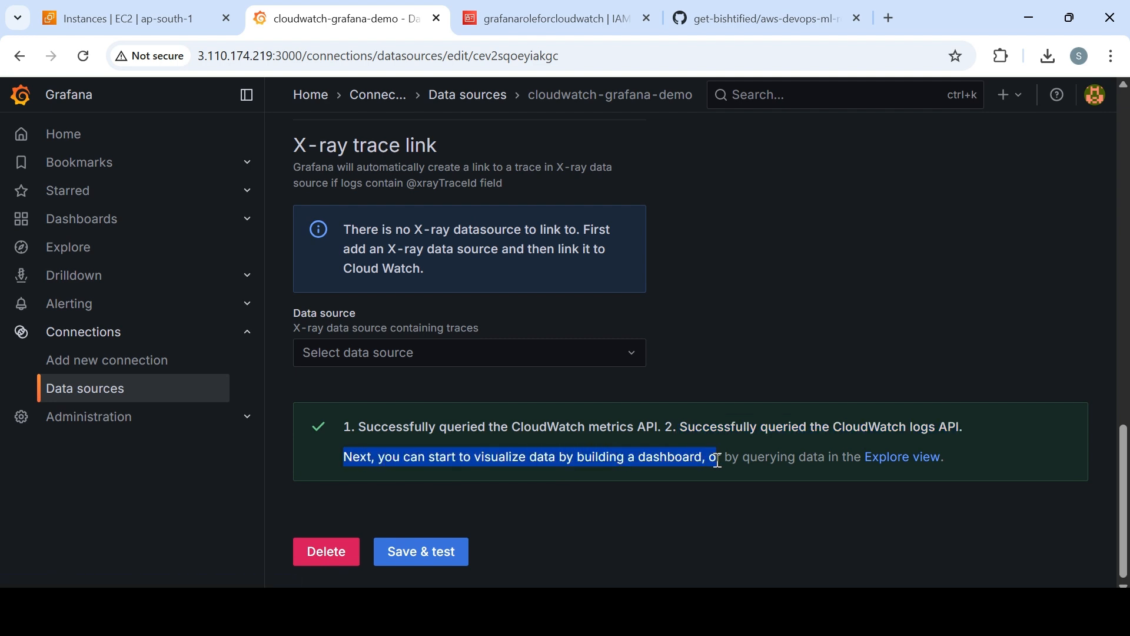
left_click_drag(760, 457, 957, 461)
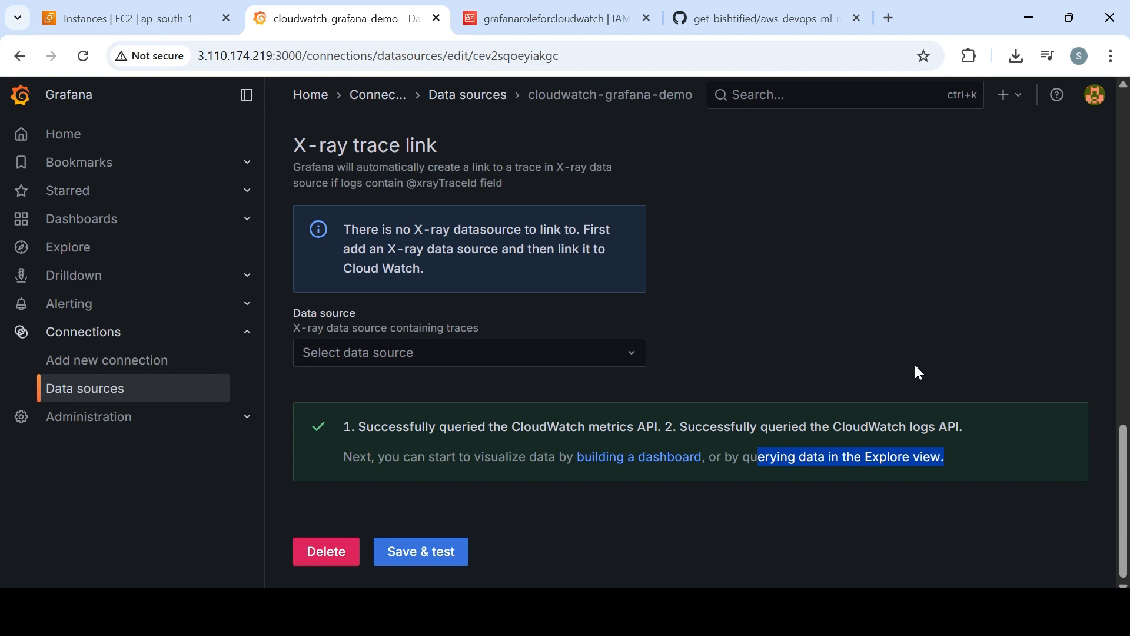
left_click_drag(1122, 446, 1095, 285)
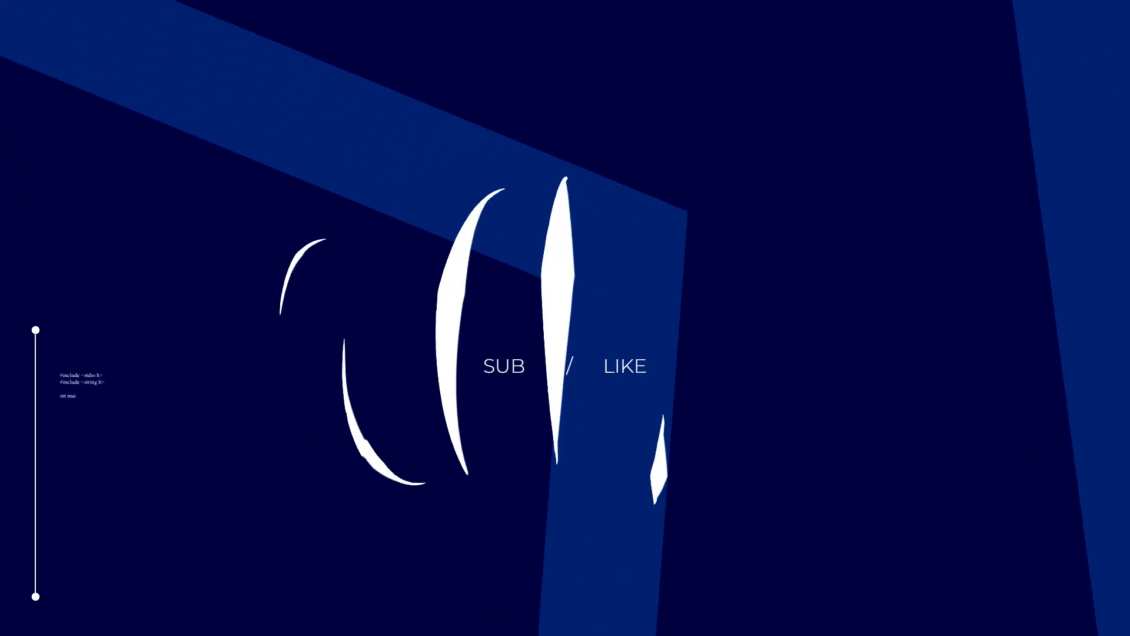